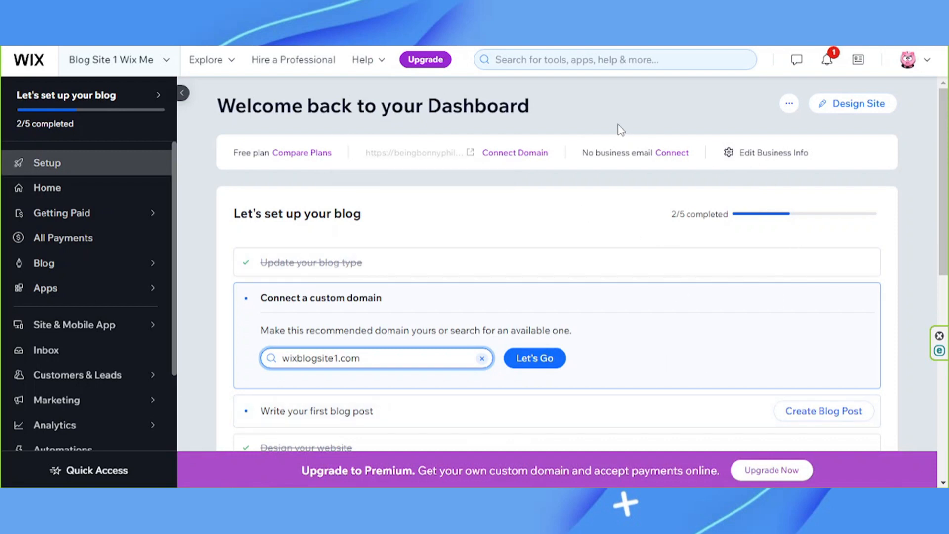
Open the blog overview and review the additional actions offered for the blog.
{"action": "mouse_move", "coordinate": [64, 267]}
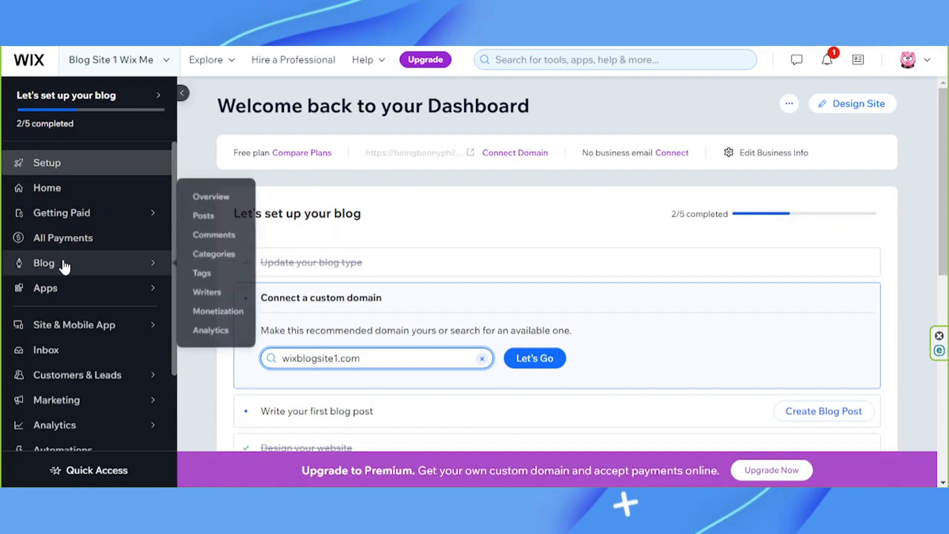
{"action": "left_click", "coordinate": [64, 265]}
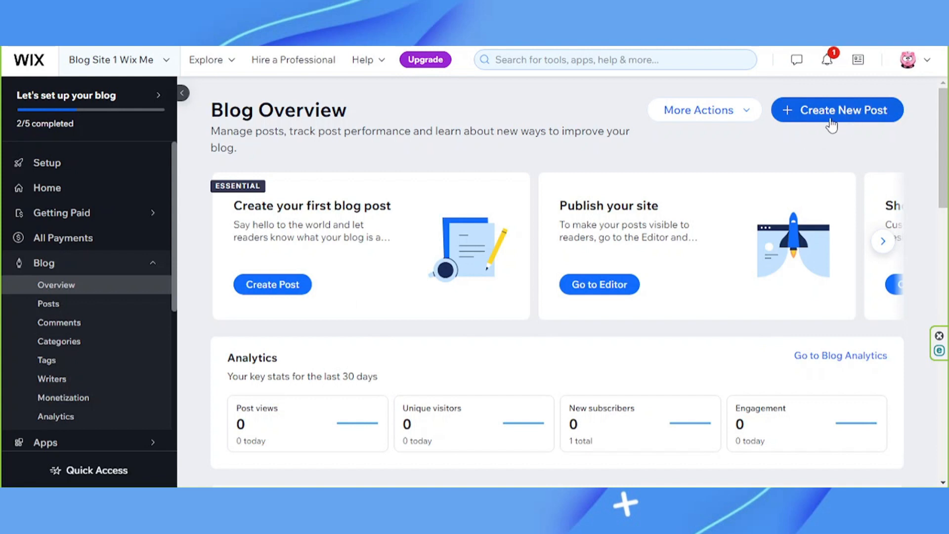
{"action": "left_click", "coordinate": [727, 115]}
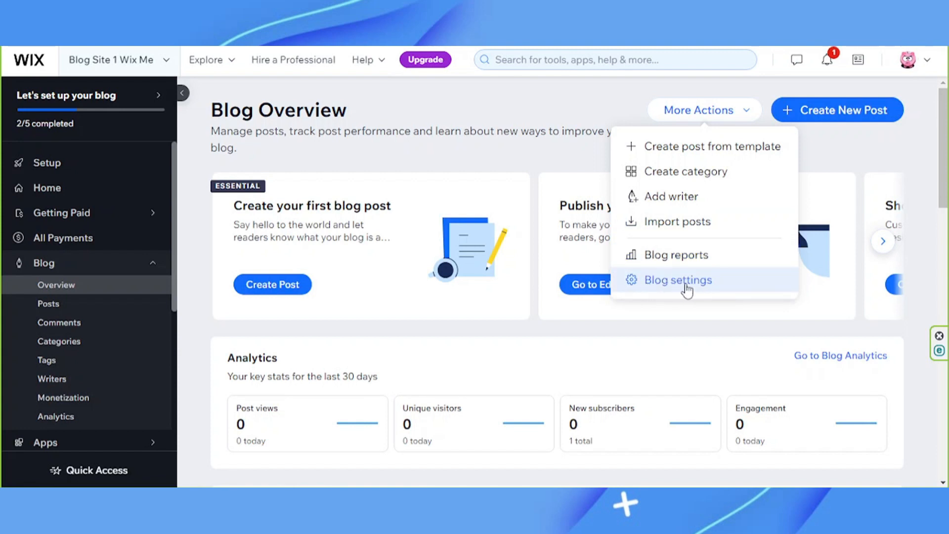
{"action": "left_click", "coordinate": [489, 161]}
Examine the blog overview's analytics, post templates, blogging tools and learning resources.
{"action": "scroll", "coordinate": [763, 319], "scroll_direction": "down", "scroll_amount": 2}
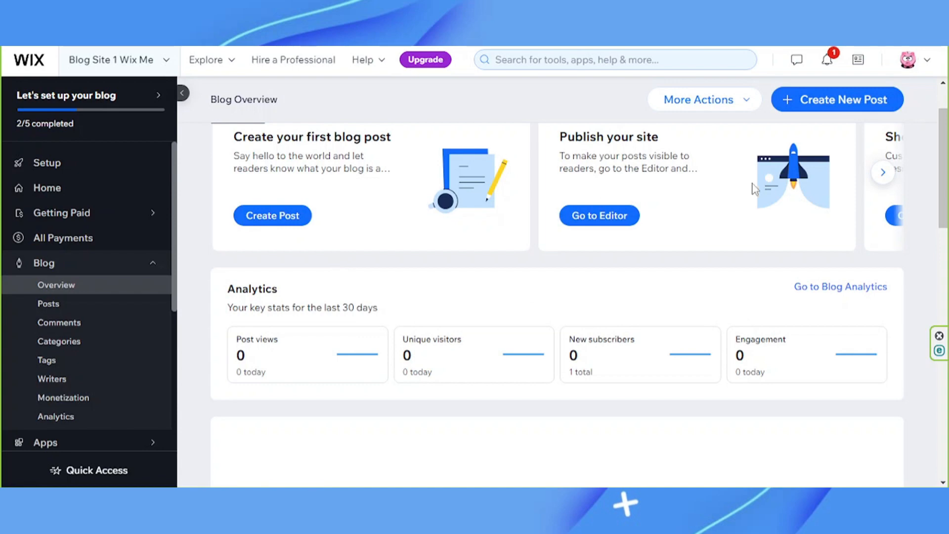
{"action": "scroll", "coordinate": [788, 284], "scroll_direction": "up", "scroll_amount": 2}
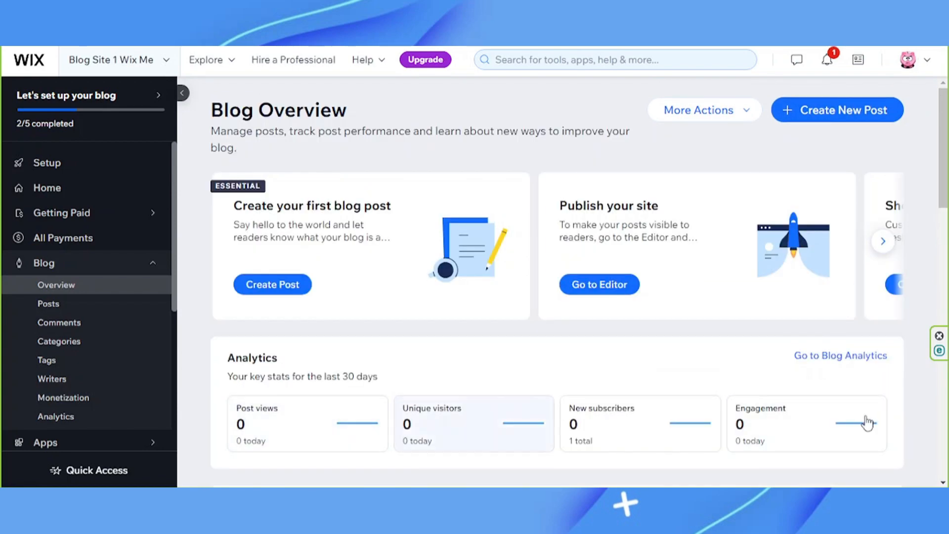
{"action": "scroll", "coordinate": [859, 418], "scroll_direction": "down", "scroll_amount": 5}
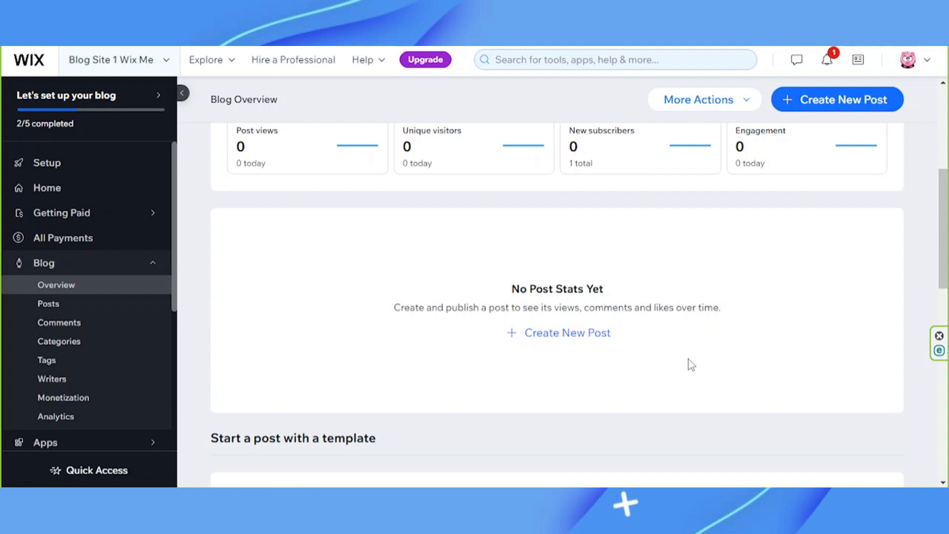
{"action": "left_click_drag", "start_coordinate": [947, 220], "coordinate": [947, 291]}
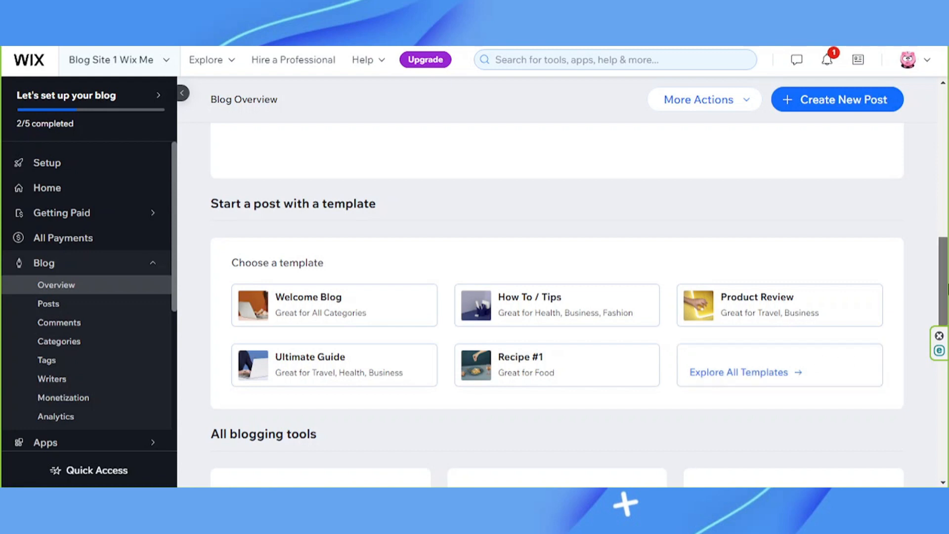
{"action": "left_click_drag", "start_coordinate": [947, 289], "coordinate": [947, 369]}
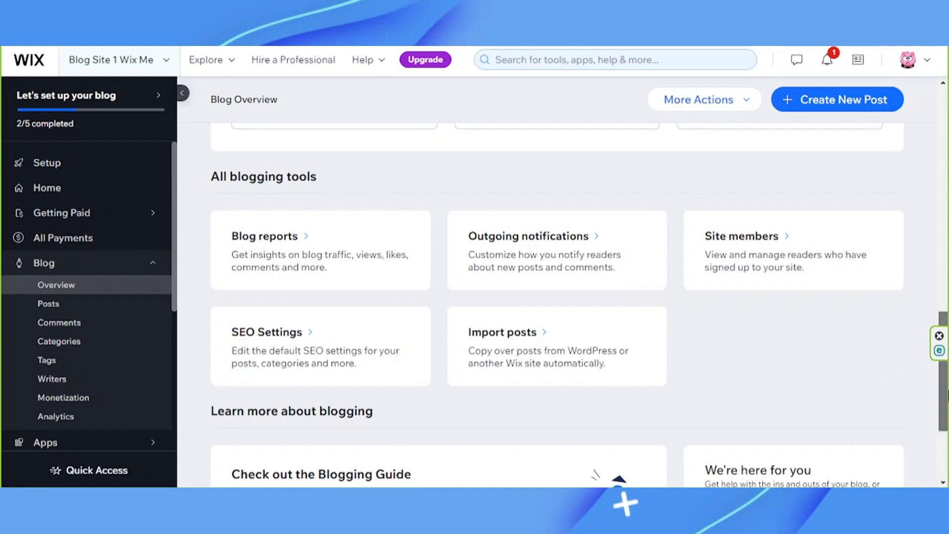
{"action": "left_click_drag", "start_coordinate": [940, 392], "coordinate": [946, 435]}
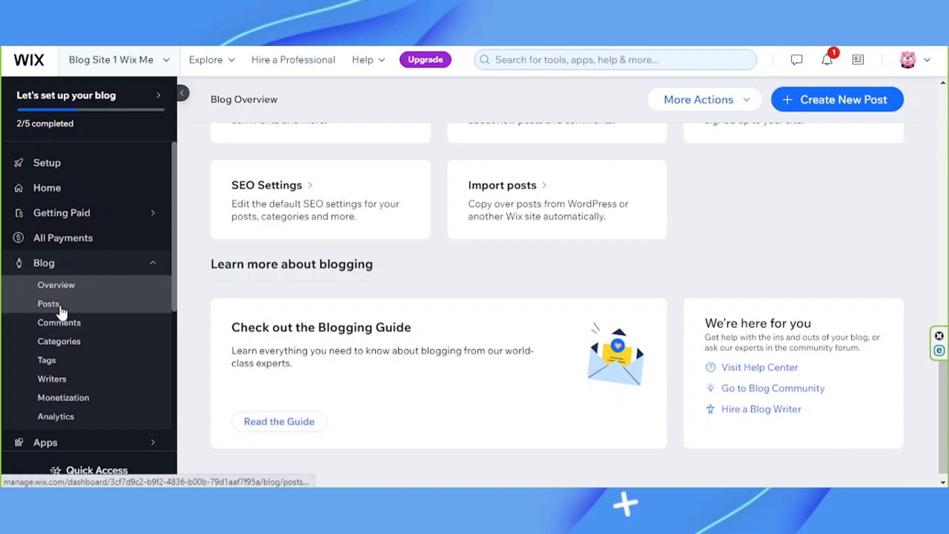
Open the blog's post list and review its draft, pending review, scheduled and trashed posts.
{"action": "left_click", "coordinate": [59, 310]}
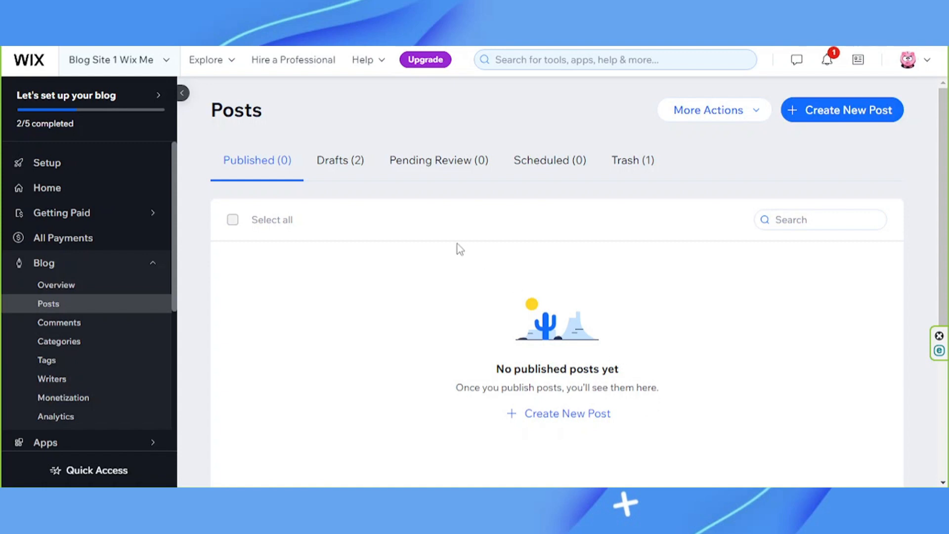
{"action": "left_click", "coordinate": [341, 163]}
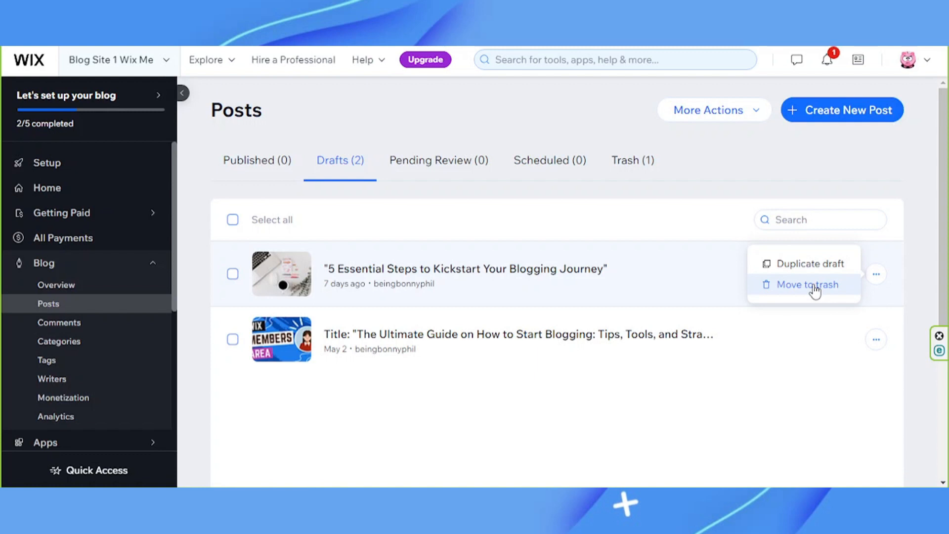
{"action": "left_click", "coordinate": [425, 171]}
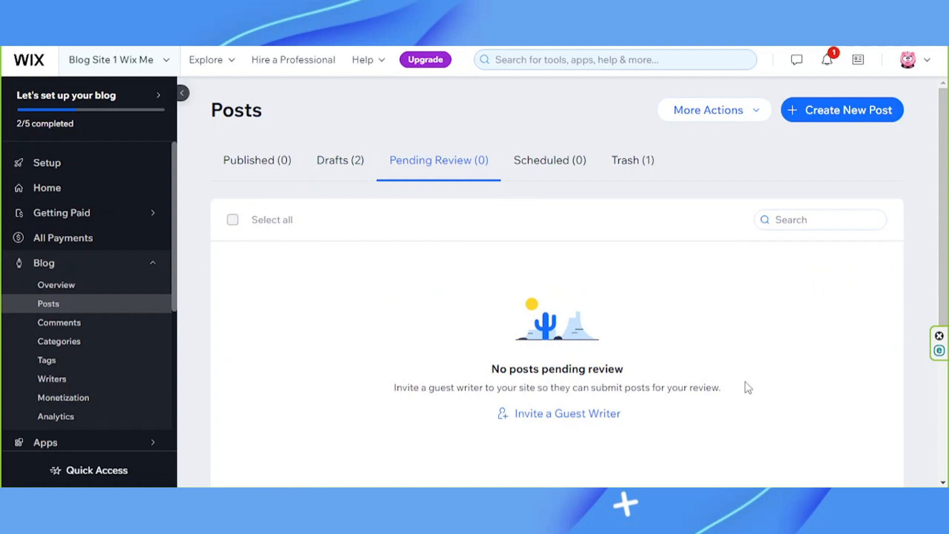
{"action": "left_click_drag", "start_coordinate": [381, 388], "coordinate": [799, 384]}
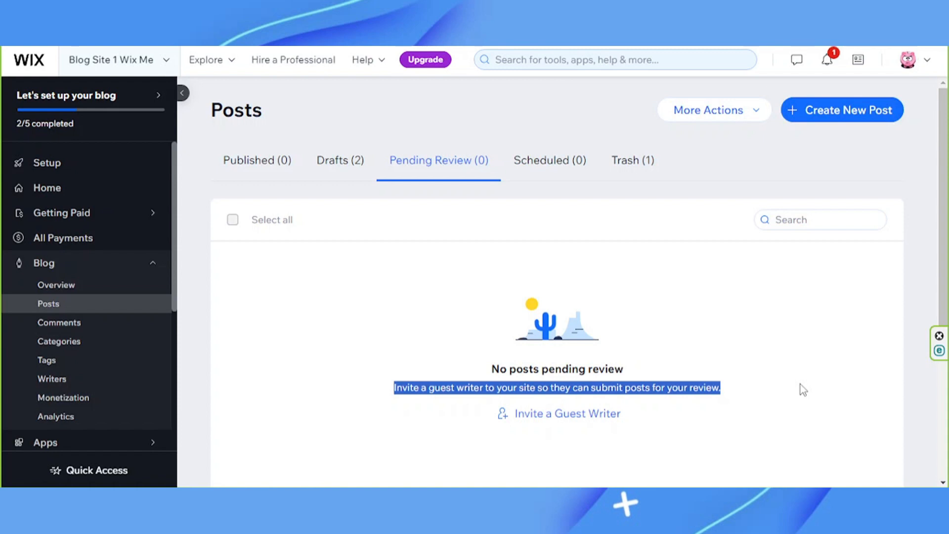
{"action": "left_click", "coordinate": [541, 168]}
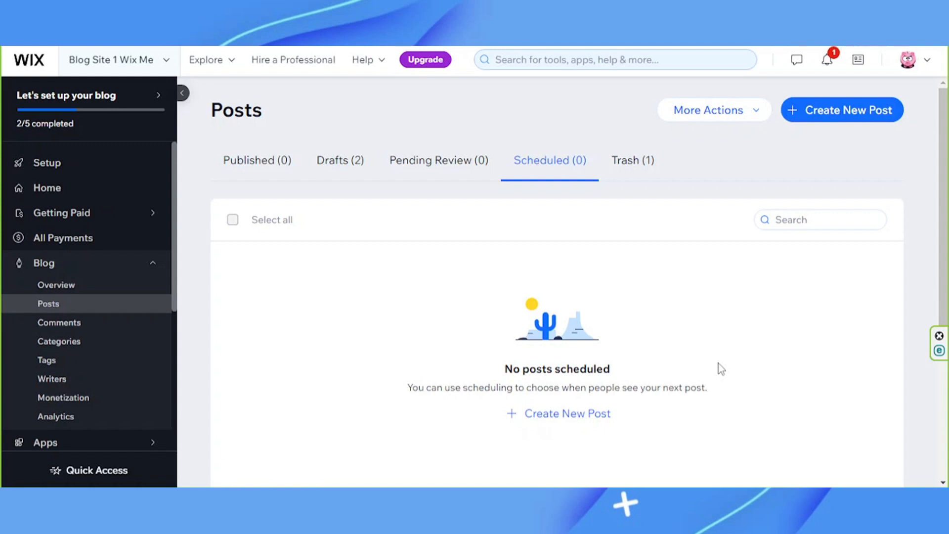
{"action": "left_click", "coordinate": [626, 161]}
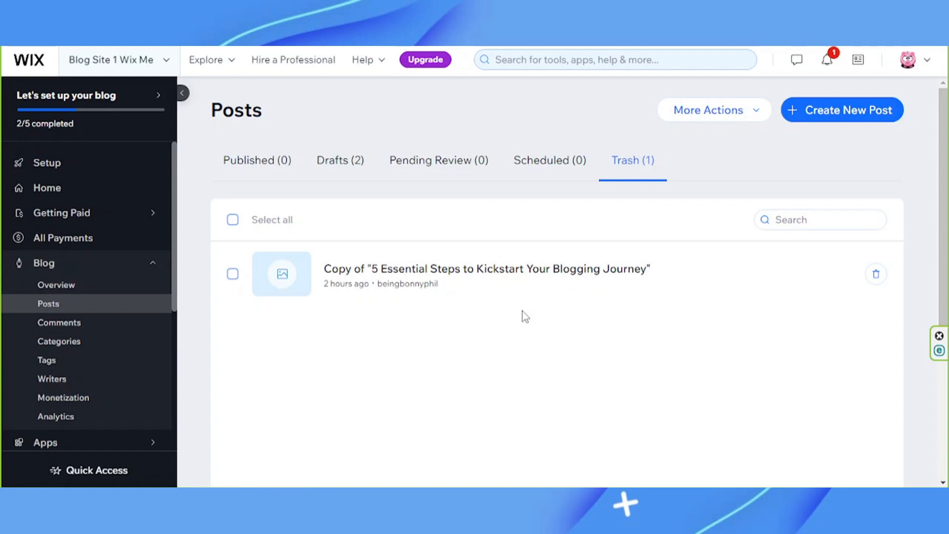
{"action": "mouse_move", "coordinate": [530, 301]}
Review the blog's Comments, Categories, Tags and Writers pages one after another.
{"action": "left_click", "coordinate": [70, 326]}
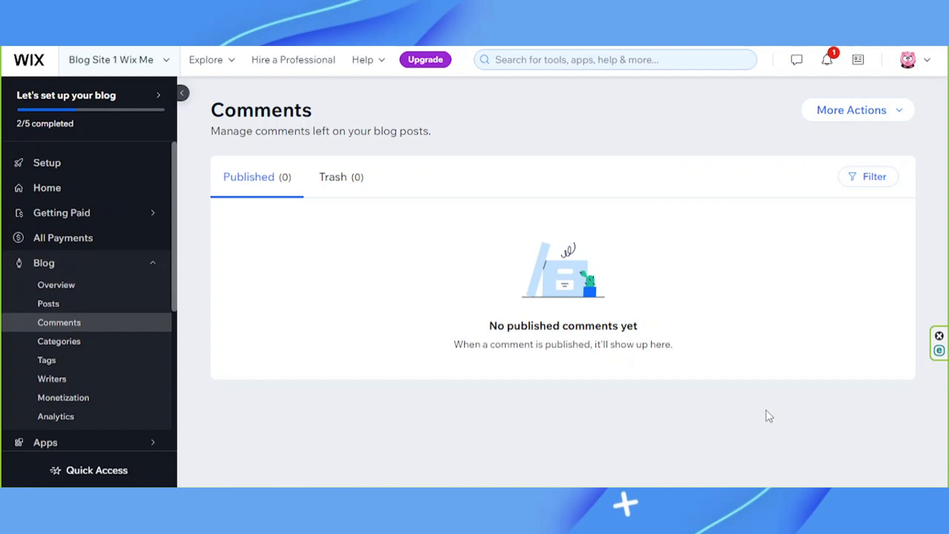
{"action": "left_click", "coordinate": [102, 346]}
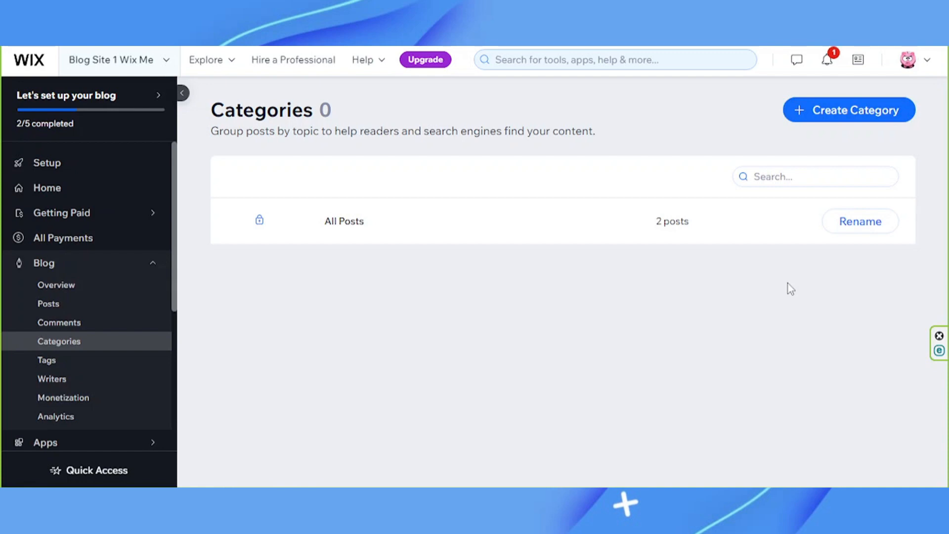
{"action": "left_click", "coordinate": [47, 369]}
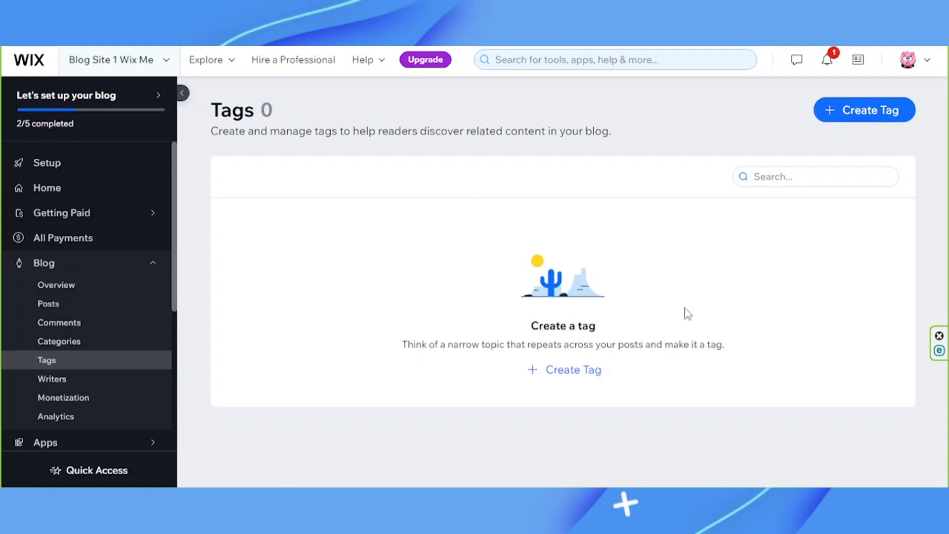
{"action": "left_click", "coordinate": [101, 378]}
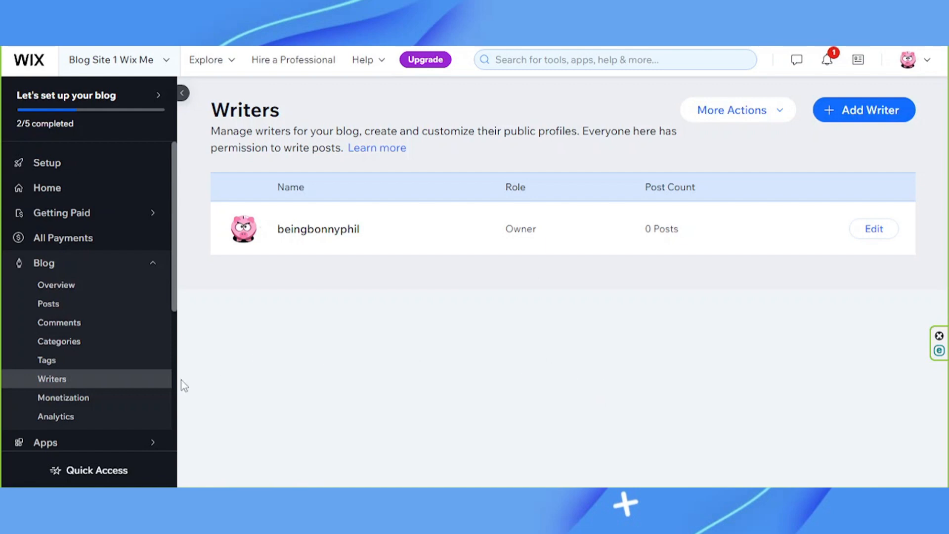
Examine the blog's monetization tools, video tutorials and useful articles.
{"action": "left_click", "coordinate": [122, 405]}
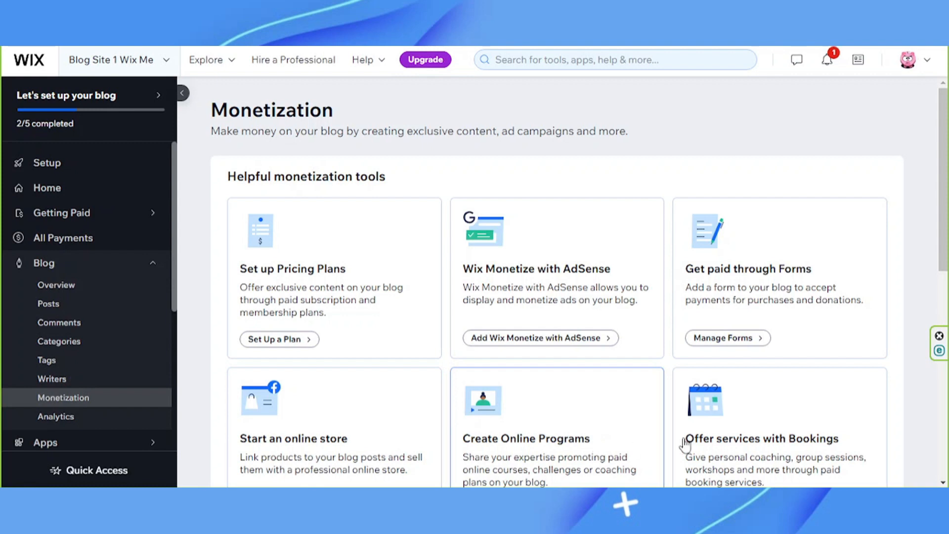
{"action": "scroll", "coordinate": [742, 438], "scroll_direction": "down", "scroll_amount": 2}
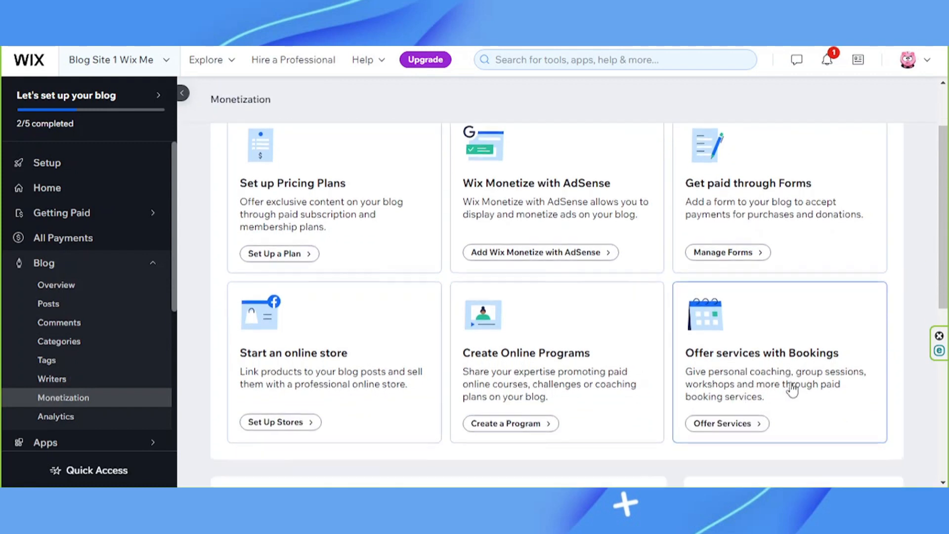
{"action": "scroll", "coordinate": [792, 389], "scroll_direction": "down", "scroll_amount": 5}
{"action": "scroll", "coordinate": [792, 389], "scroll_direction": "down", "scroll_amount": 2}
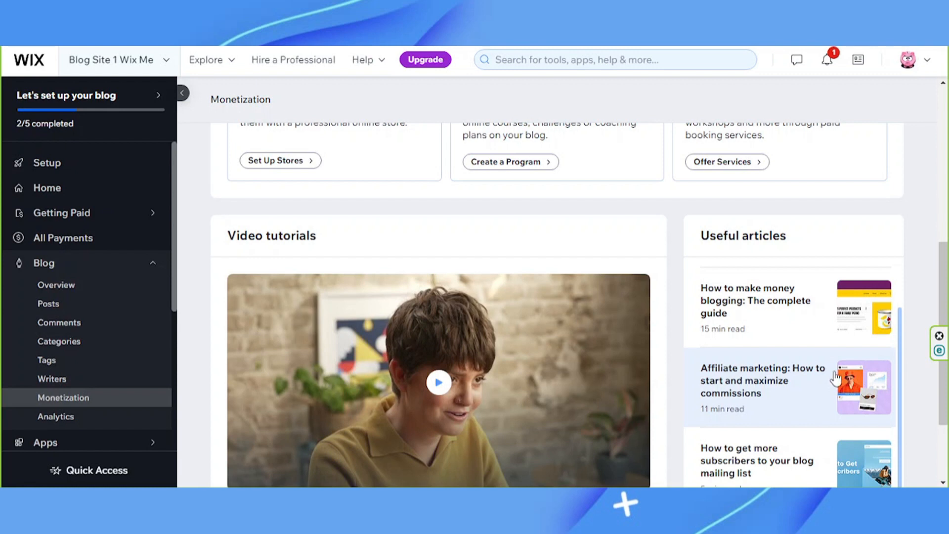
{"action": "scroll", "coordinate": [834, 378], "scroll_direction": "down", "scroll_amount": 1}
{"action": "scroll", "coordinate": [834, 377], "scroll_direction": "down", "scroll_amount": 1}
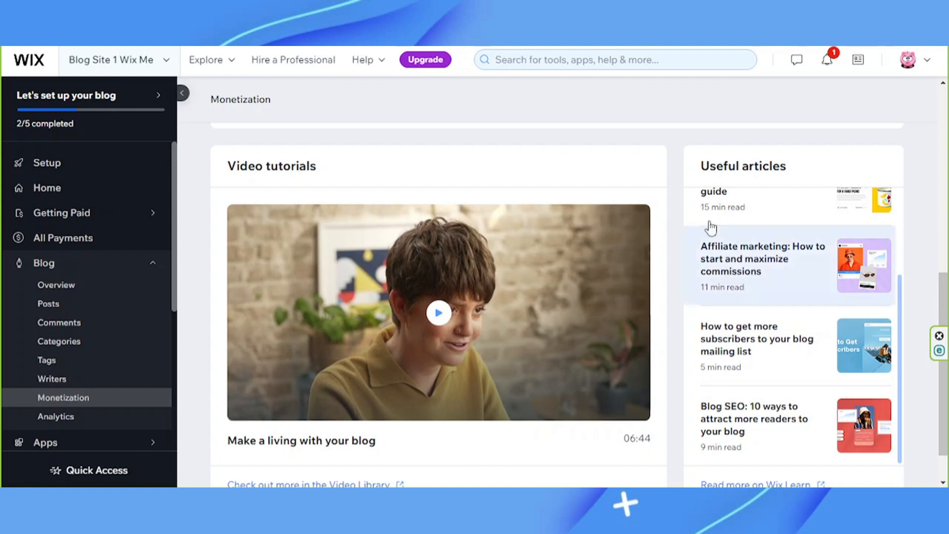
Open the blog analytics and inspect the post views chart for the last 30 days.
{"action": "left_click", "coordinate": [101, 427]}
{"action": "scroll", "coordinate": [103, 420], "scroll_direction": "down", "scroll_amount": 1}
{"action": "mouse_move", "coordinate": [102, 419]}
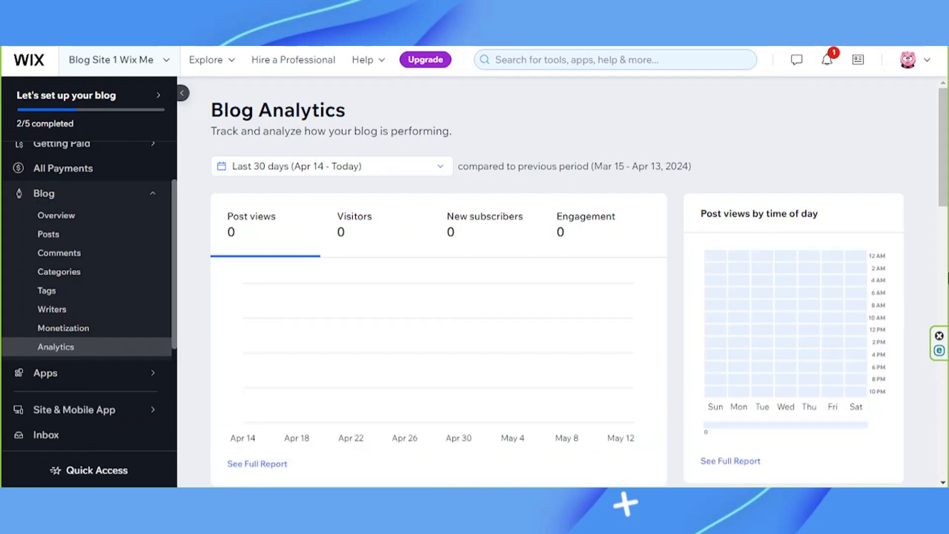
{"action": "mouse_move", "coordinate": [600, 377]}
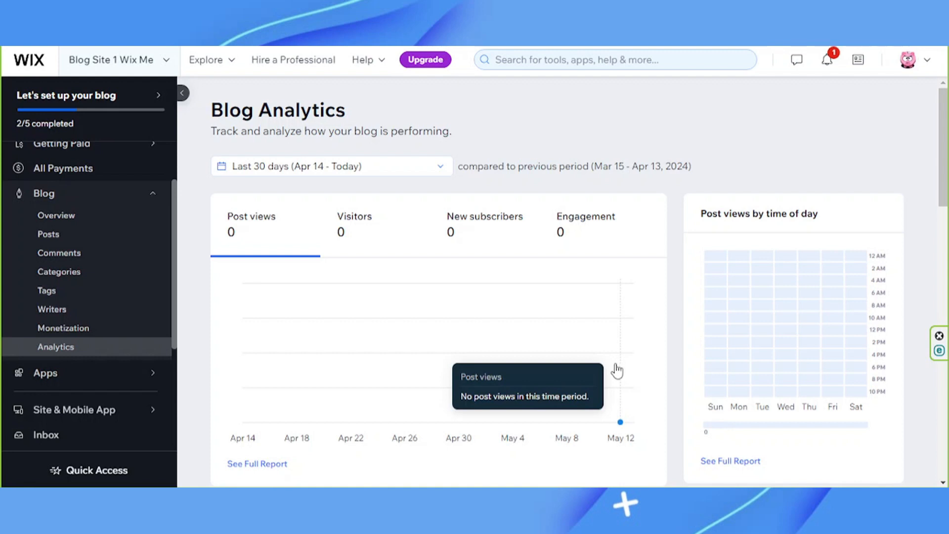
Create a new blog post from the blog's post list and place the cursor in its body.
{"action": "left_click", "coordinate": [122, 236]}
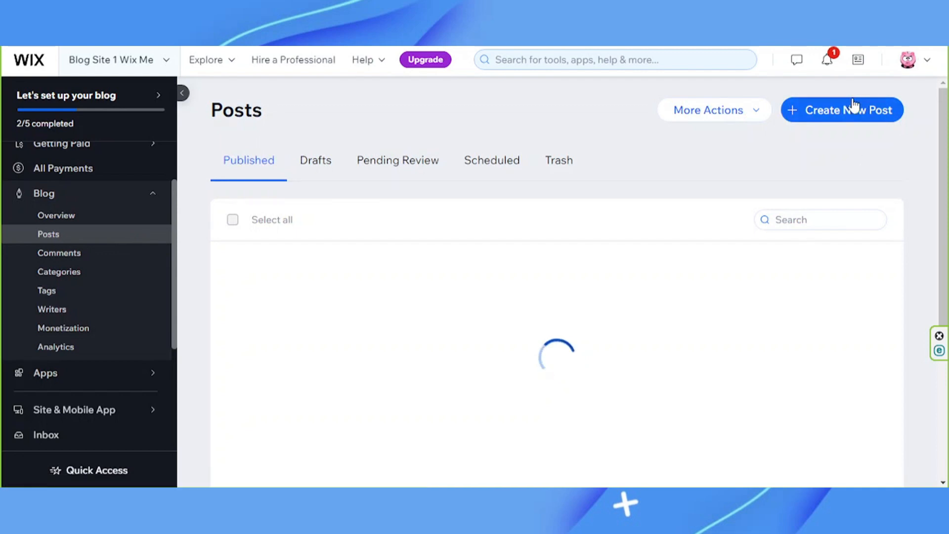
{"action": "left_click", "coordinate": [852, 113]}
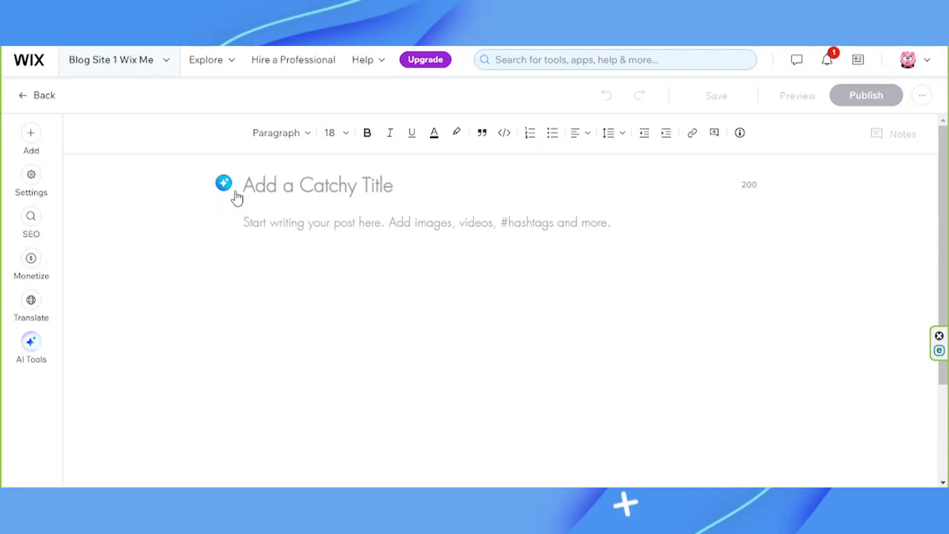
{"action": "left_click", "coordinate": [322, 275]}
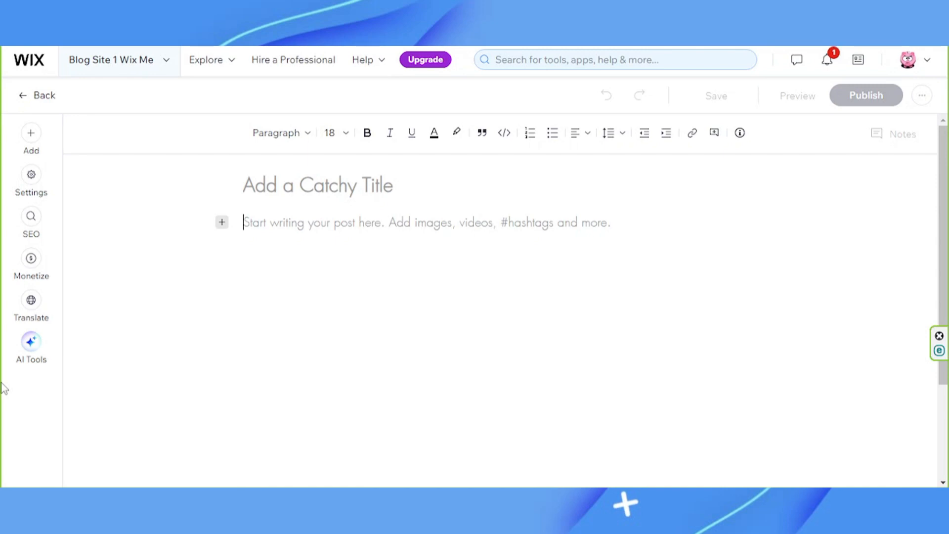
Examine the media, elements and web embeds that can be added to the new post, including the gallery option.
{"action": "left_click", "coordinate": [29, 142]}
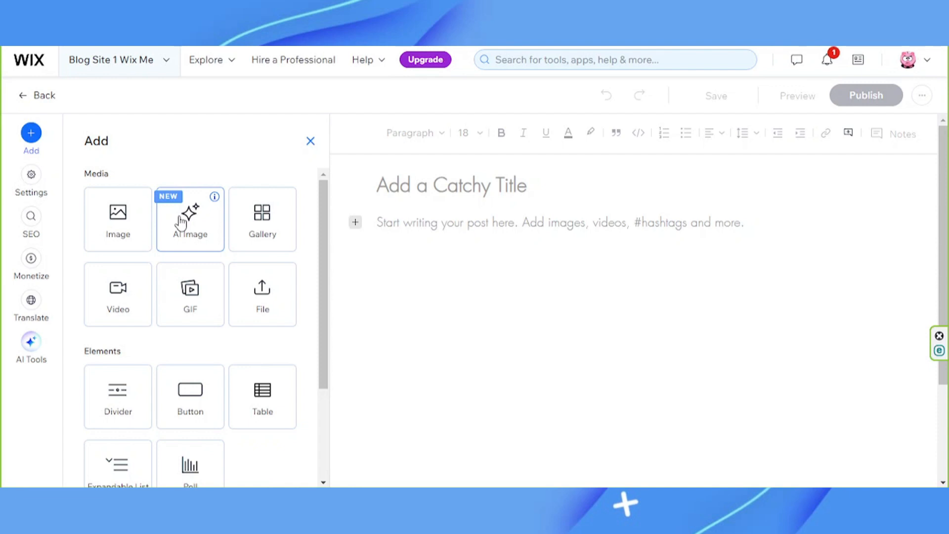
{"action": "left_click", "coordinate": [259, 227]}
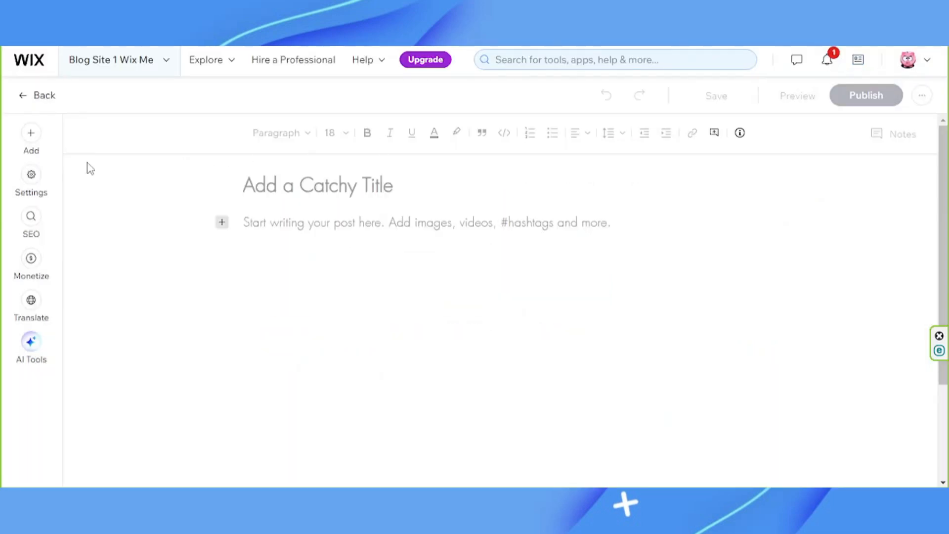
{"action": "left_click", "coordinate": [28, 138]}
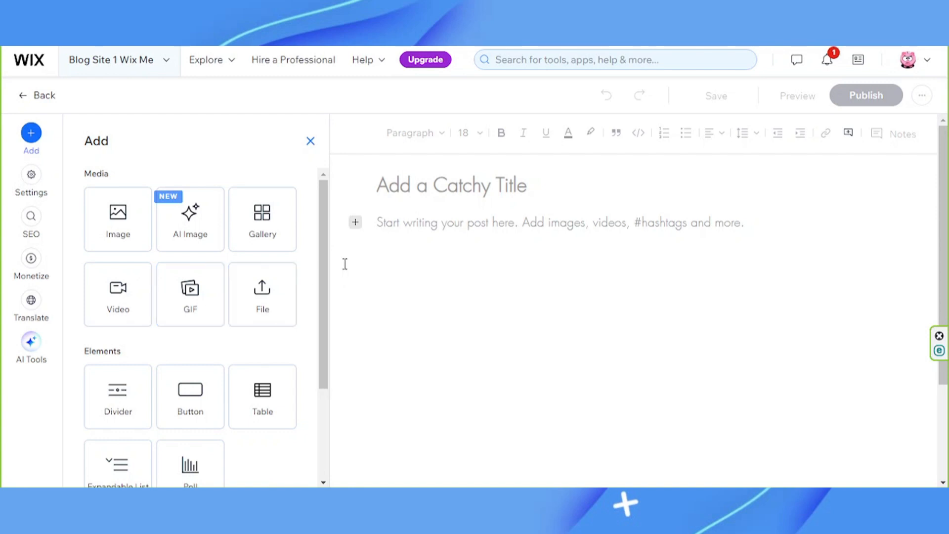
{"action": "left_click_drag", "start_coordinate": [326, 254], "coordinate": [326, 331]}
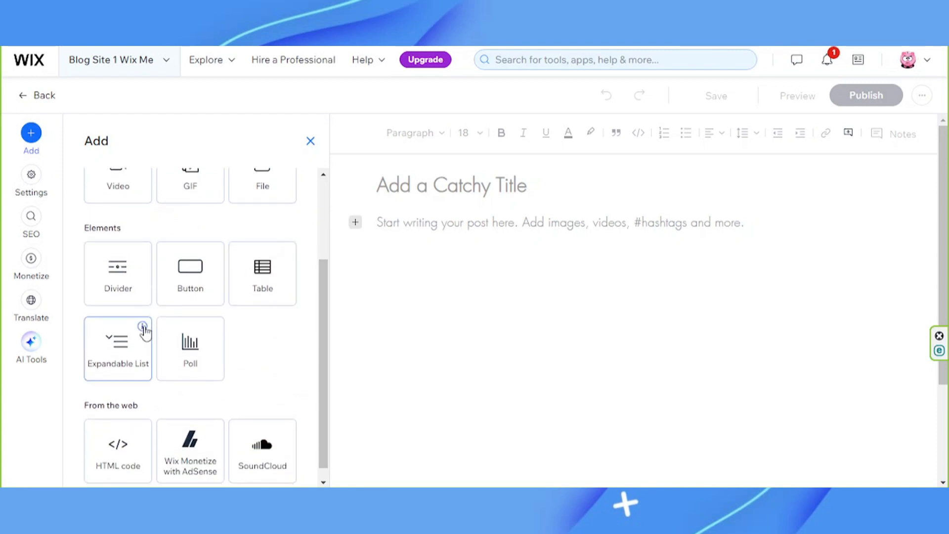
{"action": "mouse_move", "coordinate": [143, 328]}
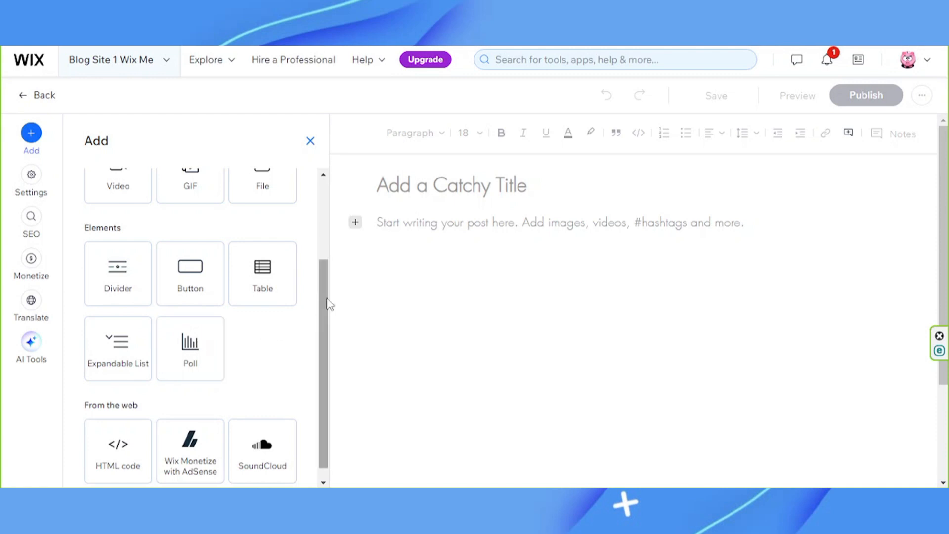
{"action": "scroll", "coordinate": [320, 329], "scroll_direction": "down", "scroll_amount": 1}
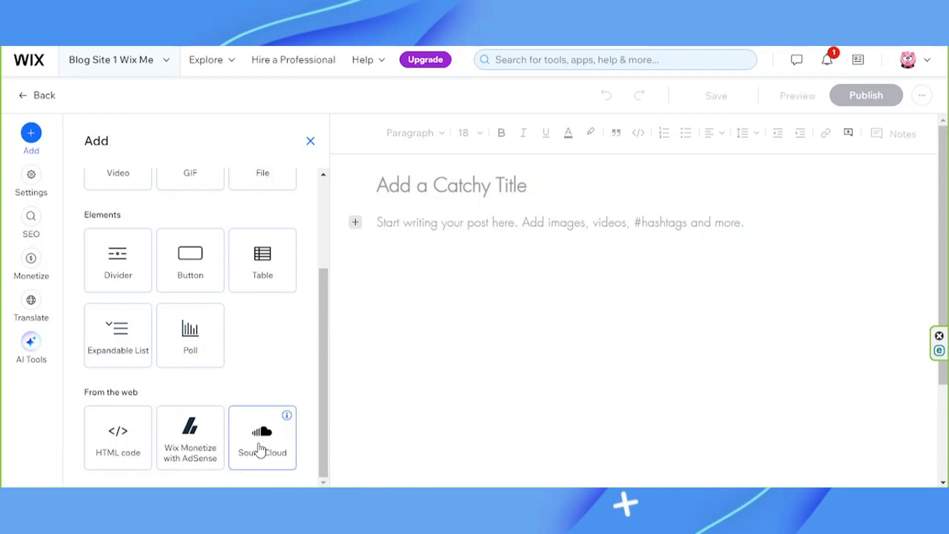
Examine the post settings, including the general options, categories and tags.
{"action": "left_click", "coordinate": [21, 187]}
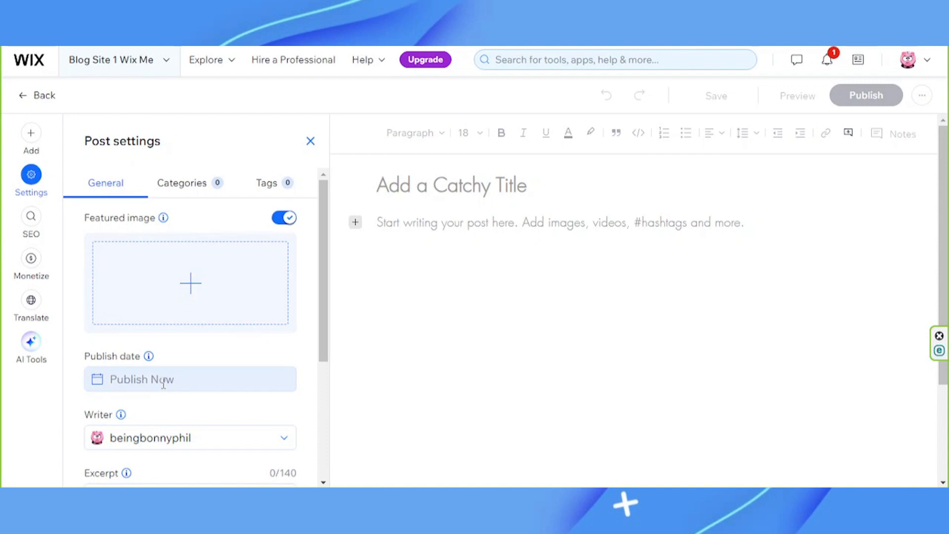
{"action": "scroll", "coordinate": [142, 439], "scroll_direction": "down", "scroll_amount": 3}
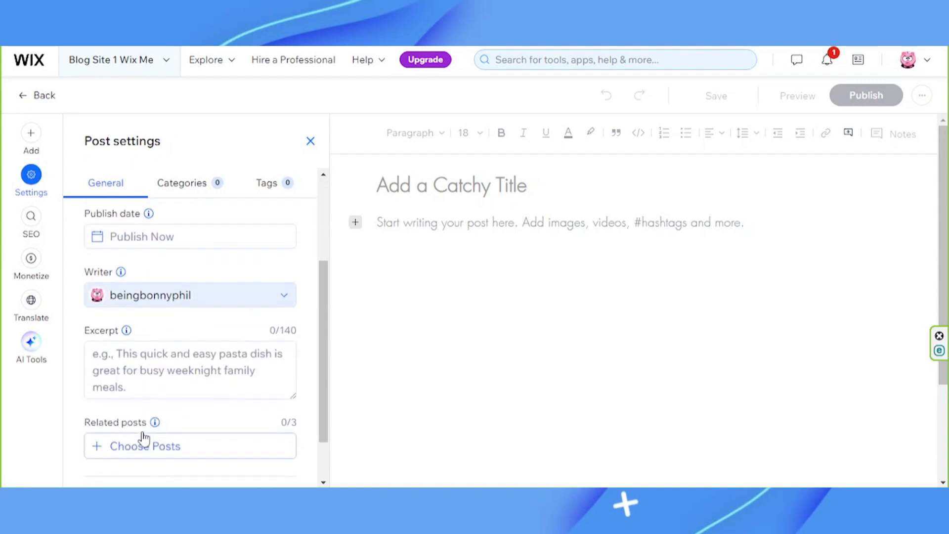
{"action": "scroll", "coordinate": [144, 438], "scroll_direction": "down", "scroll_amount": 1}
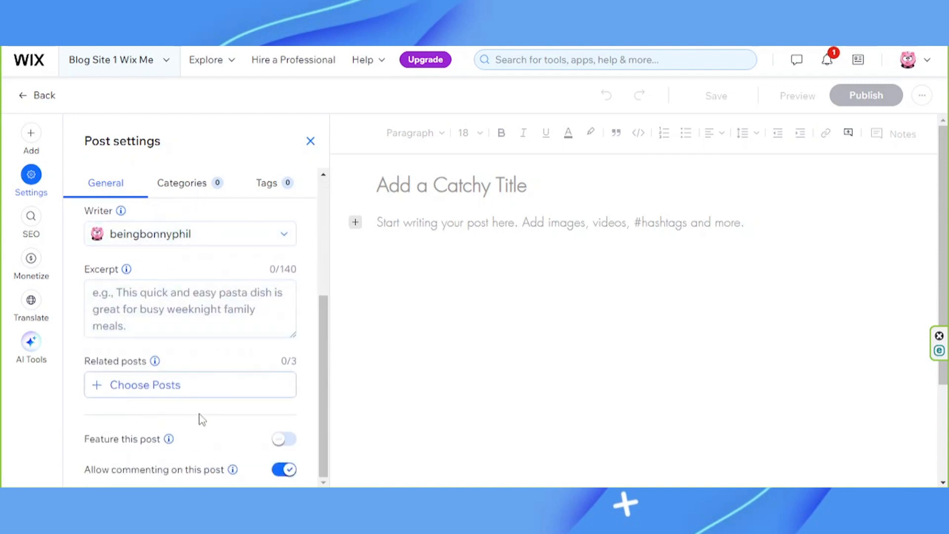
{"action": "left_click", "coordinate": [168, 185]}
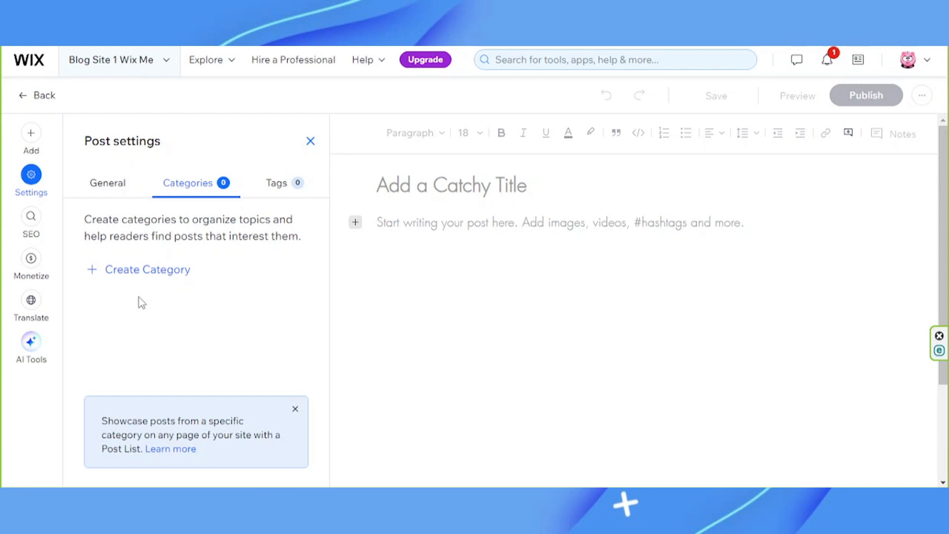
{"action": "left_click", "coordinate": [273, 188]}
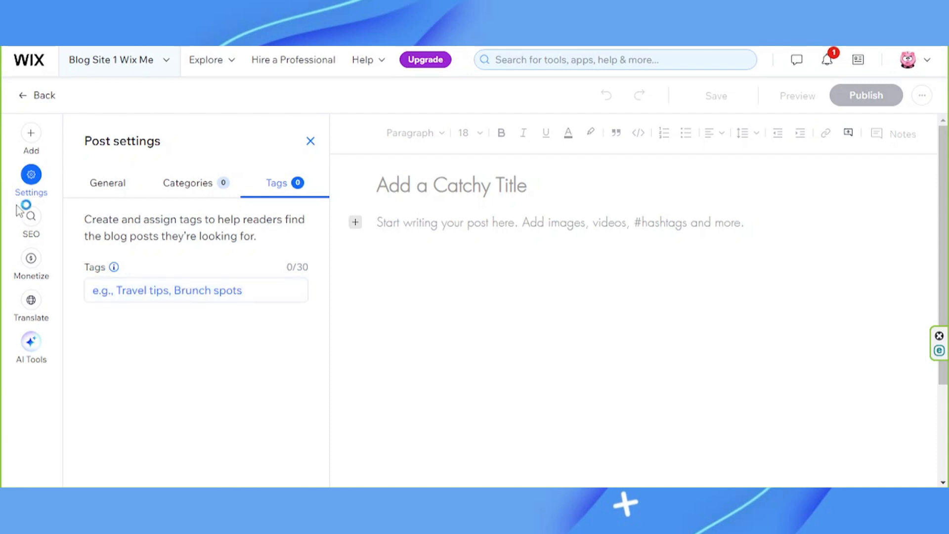
Examine the post's SEO assistant, its subscription plan option and the blog translation option.
{"action": "left_click", "coordinate": [31, 220]}
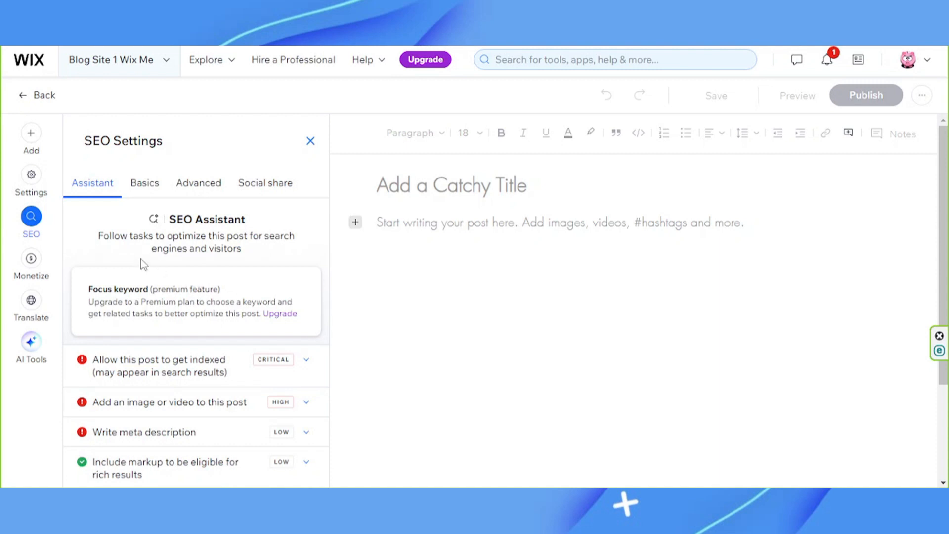
{"action": "left_click", "coordinate": [31, 260]}
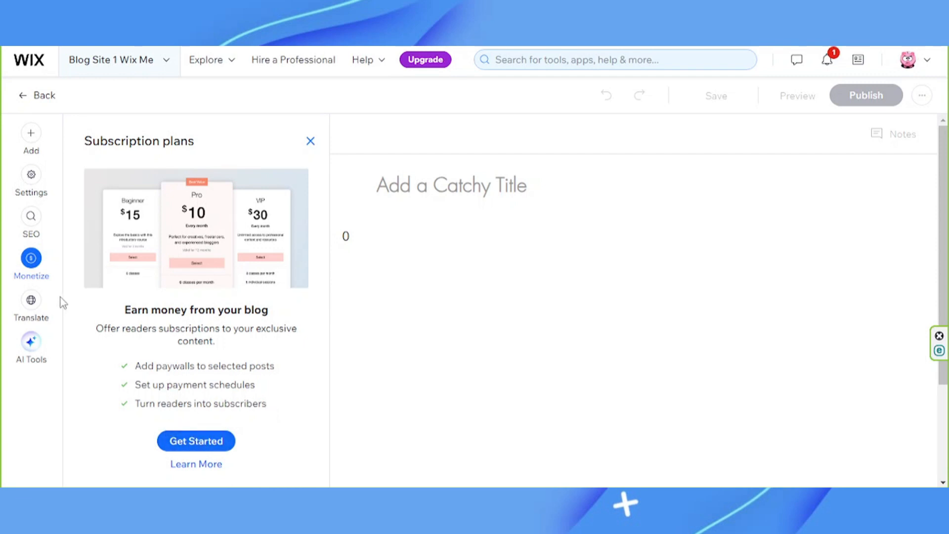
{"action": "left_click", "coordinate": [36, 309]}
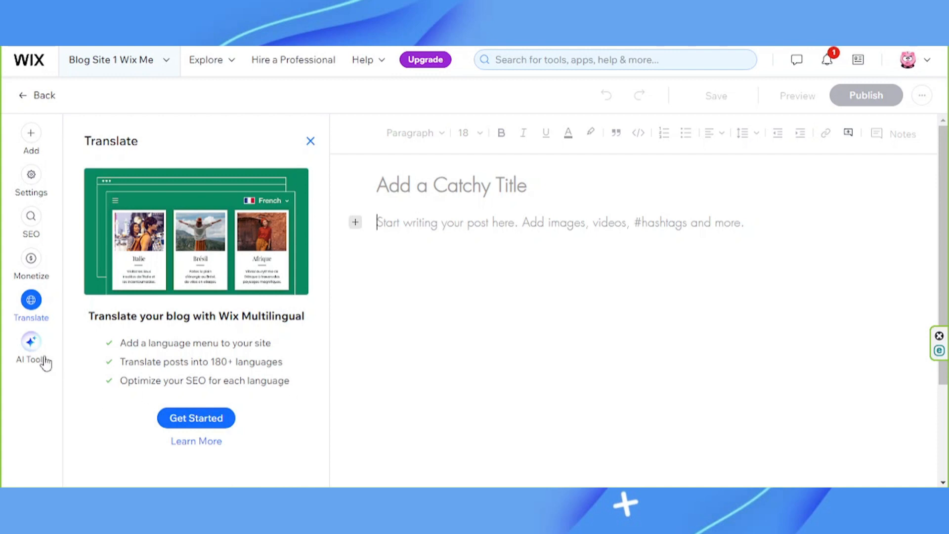
Describe the post in the AI Title Creator as "How to make a successful website".
{"action": "left_click", "coordinate": [31, 342]}
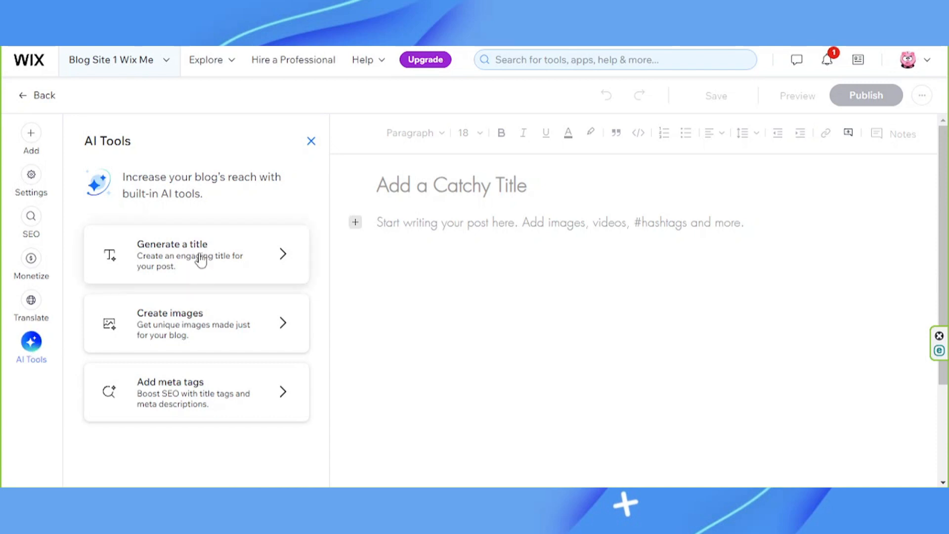
{"action": "left_click", "coordinate": [234, 269]}
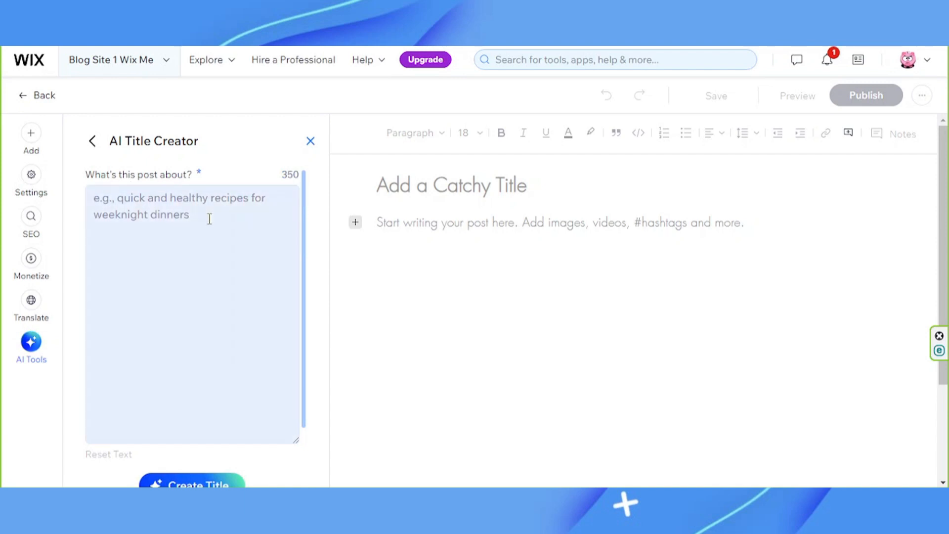
{"action": "left_click", "coordinate": [210, 219]}
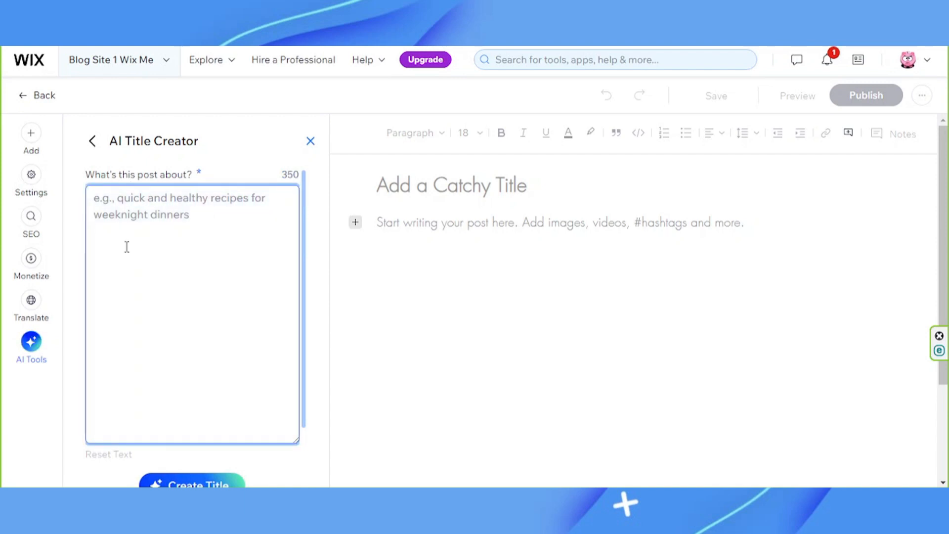
{"action": "scroll", "coordinate": [161, 330], "scroll_direction": "down", "scroll_amount": 2}
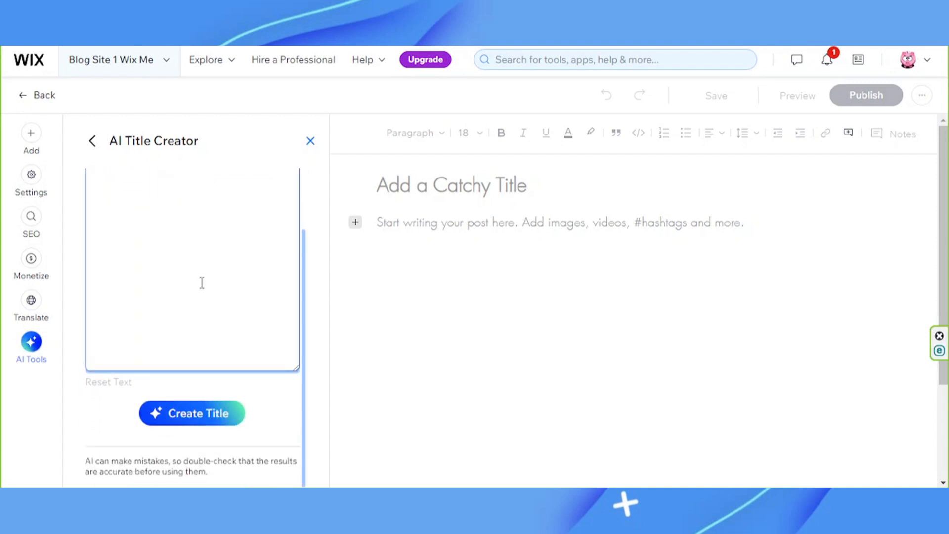
{"action": "scroll", "coordinate": [205, 283], "scroll_direction": "up", "scroll_amount": 2}
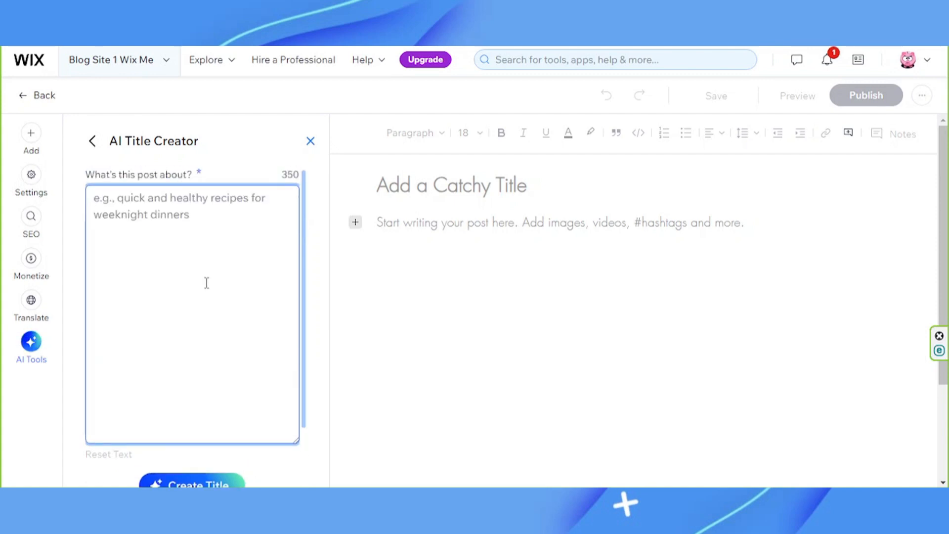
{"action": "type", "text": "How "}
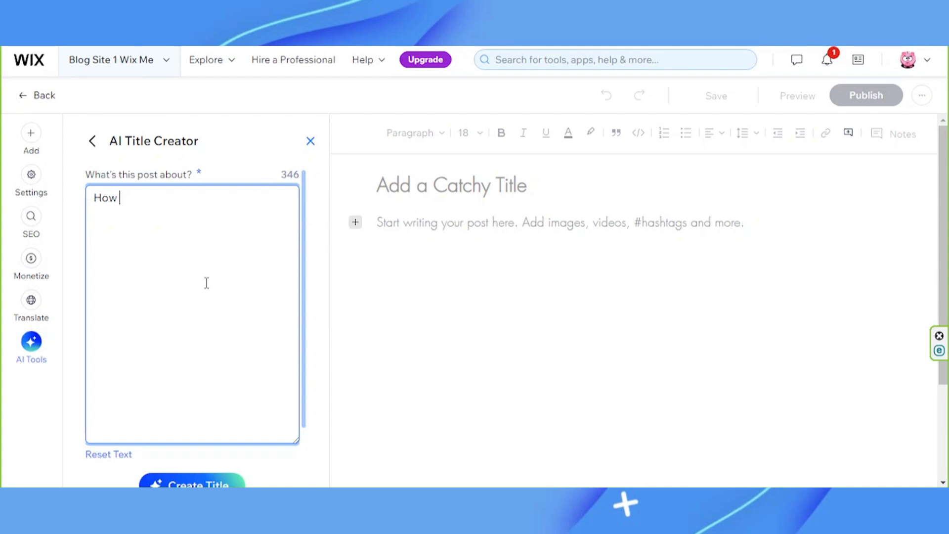
{"action": "type", "text": "to make a"}
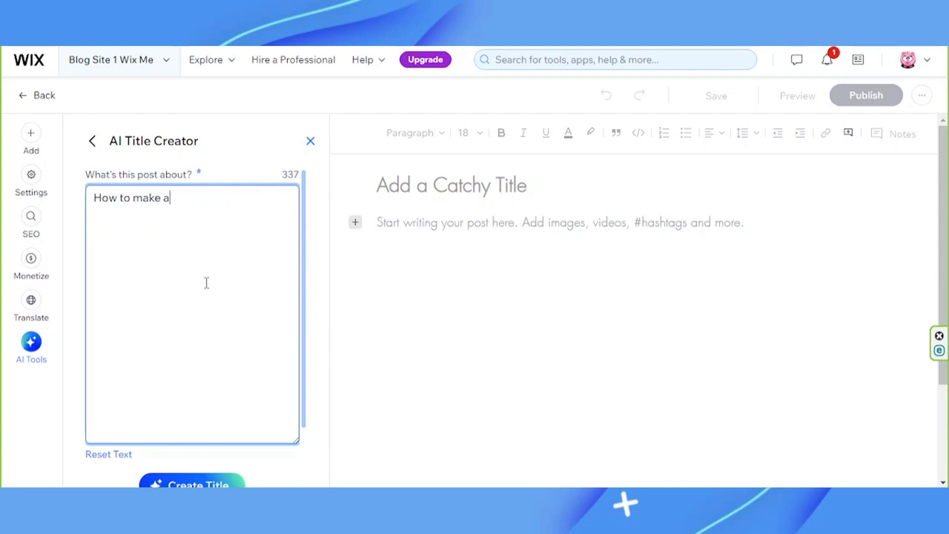
{"action": "type", "text": " successful website"}
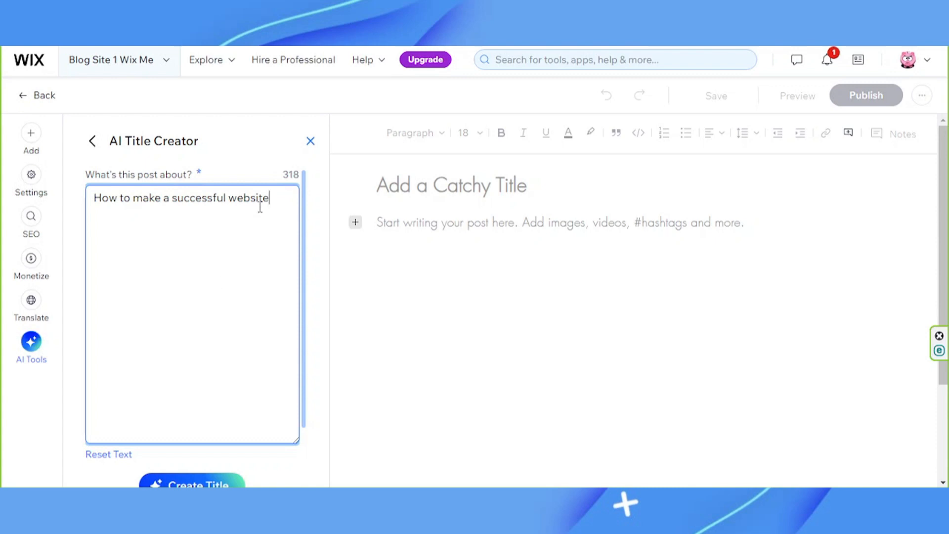
Generate AI title options from the description and apply "Top 10 Tips for Creating a Successful Website" to the post.
{"action": "left_click_drag", "start_coordinate": [270, 199], "coordinate": [79, 204]}
{"action": "scroll", "coordinate": [228, 304], "scroll_direction": "down", "scroll_amount": 2}
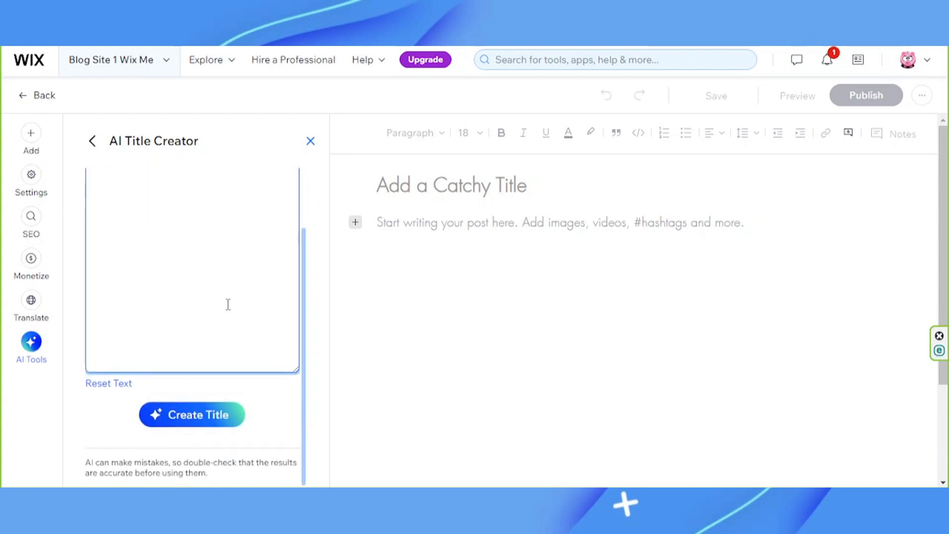
{"action": "scroll", "coordinate": [246, 377], "scroll_direction": "up", "scroll_amount": 2}
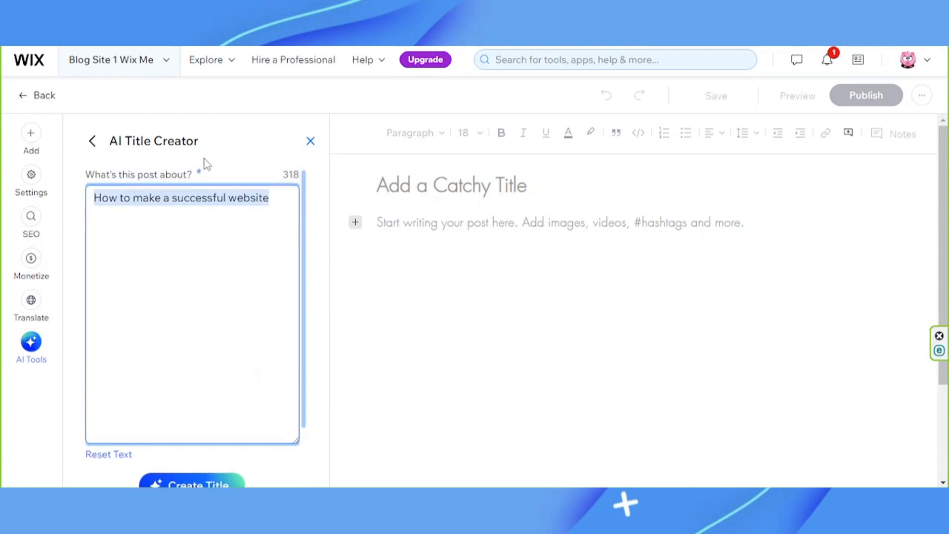
{"action": "scroll", "coordinate": [239, 328], "scroll_direction": "down", "scroll_amount": 2}
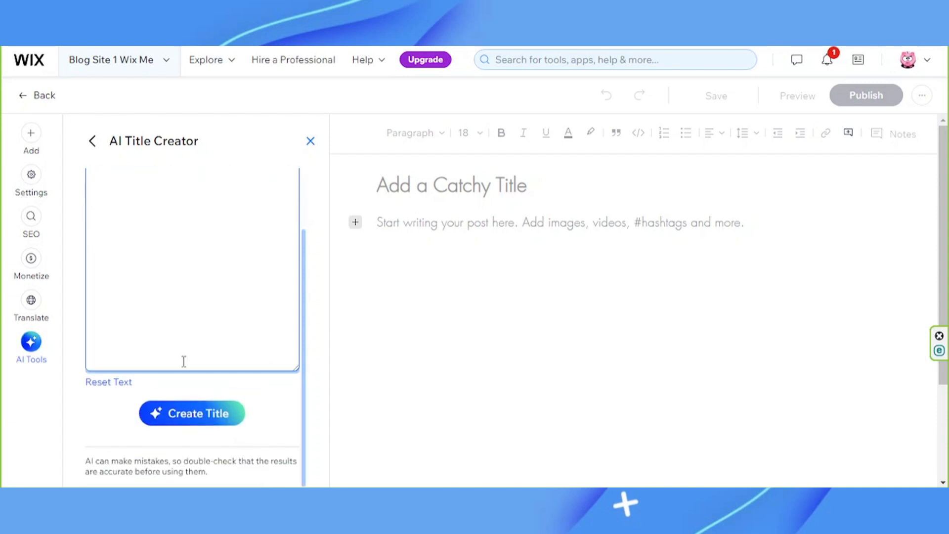
{"action": "left_click", "coordinate": [178, 423]}
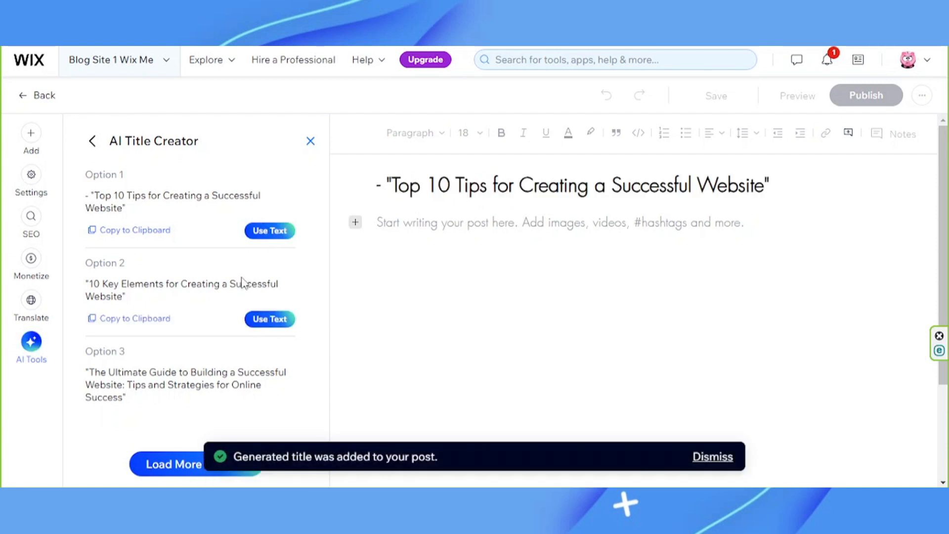
Try the second suggested title, and set the post title to "The Ultimate Guide to Building a Successful Website: Tips and Strategies for Online Success".
{"action": "left_click", "coordinate": [269, 319]}
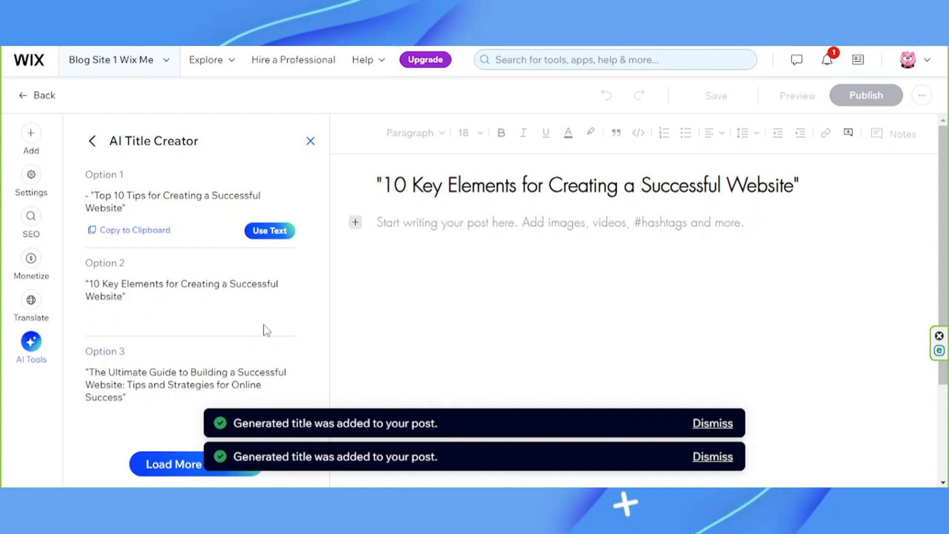
{"action": "mouse_move", "coordinate": [270, 404]}
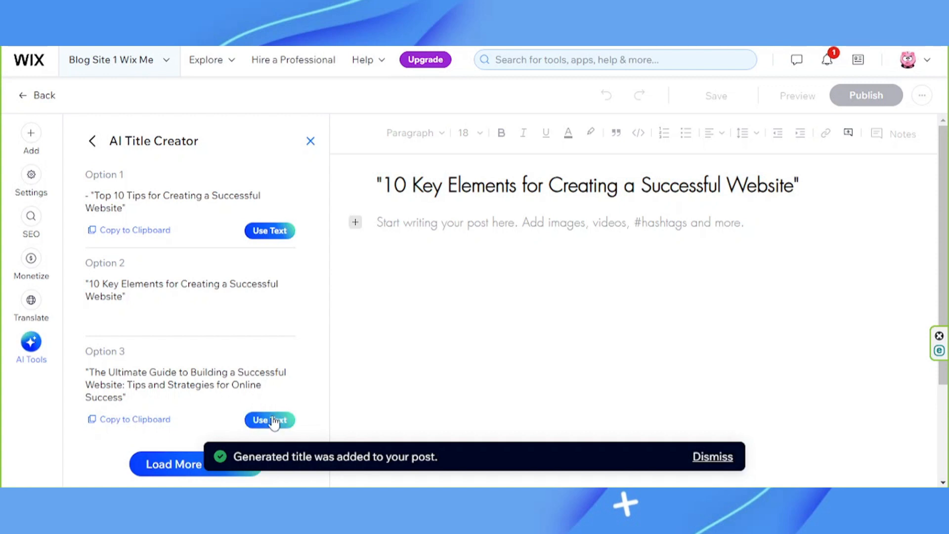
{"action": "left_click", "coordinate": [270, 420]}
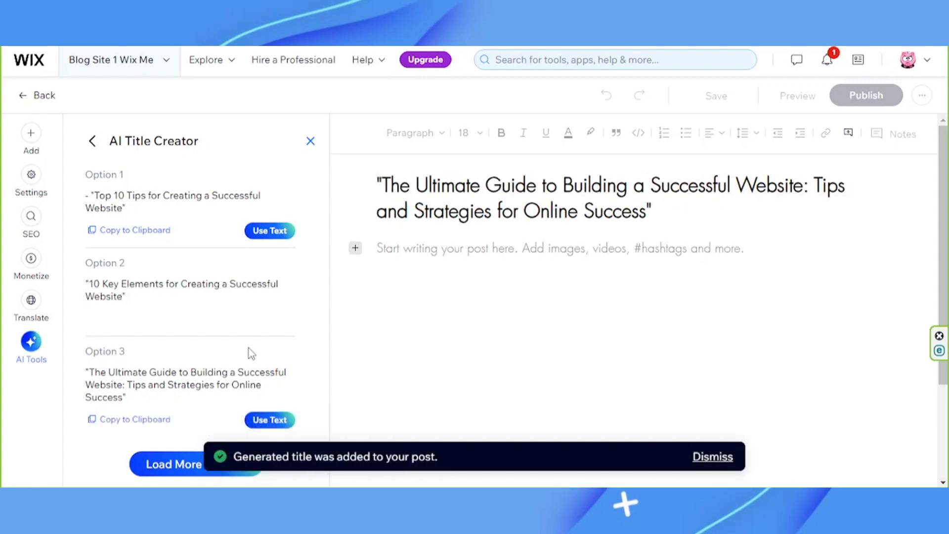
Load more AI title options, look through them and return to the list of AI tools.
{"action": "left_click", "coordinate": [193, 461]}
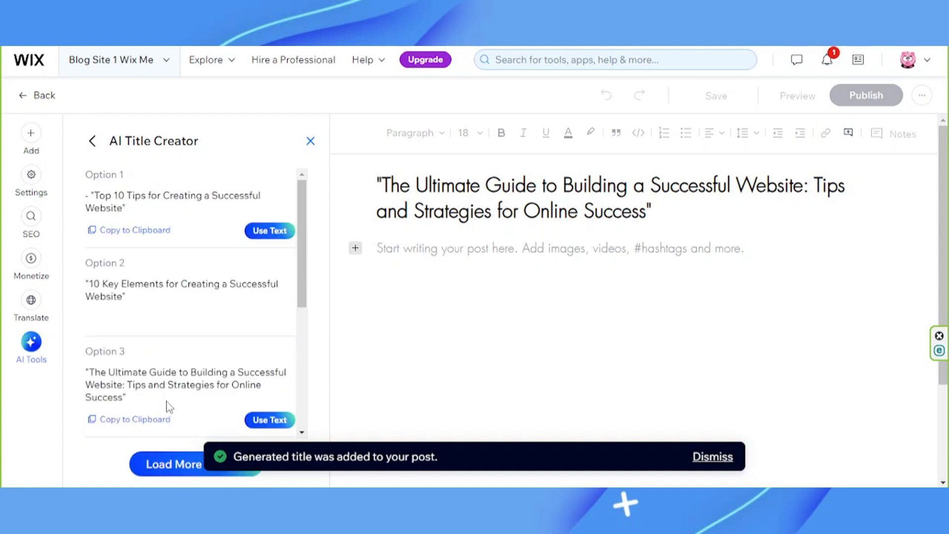
{"action": "scroll", "coordinate": [168, 399], "scroll_direction": "down", "scroll_amount": 5}
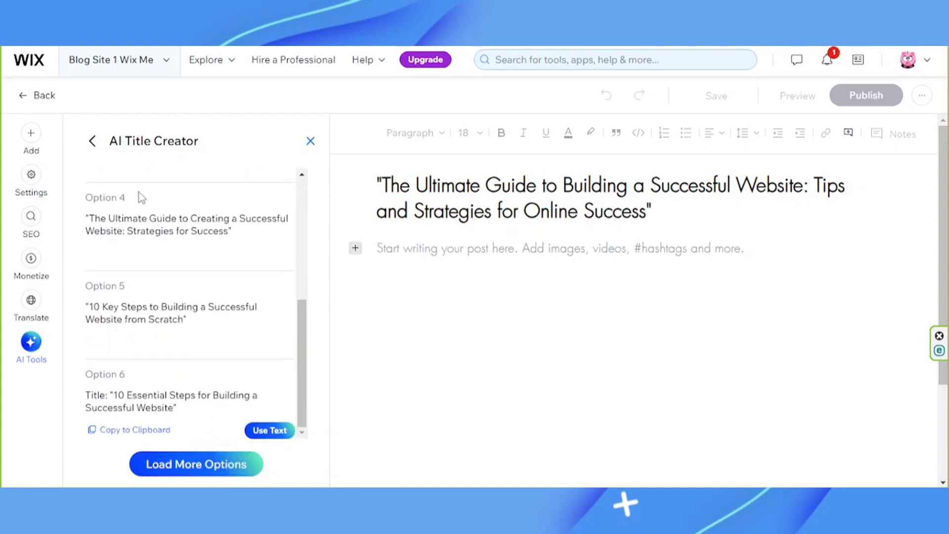
{"action": "left_click", "coordinate": [89, 142]}
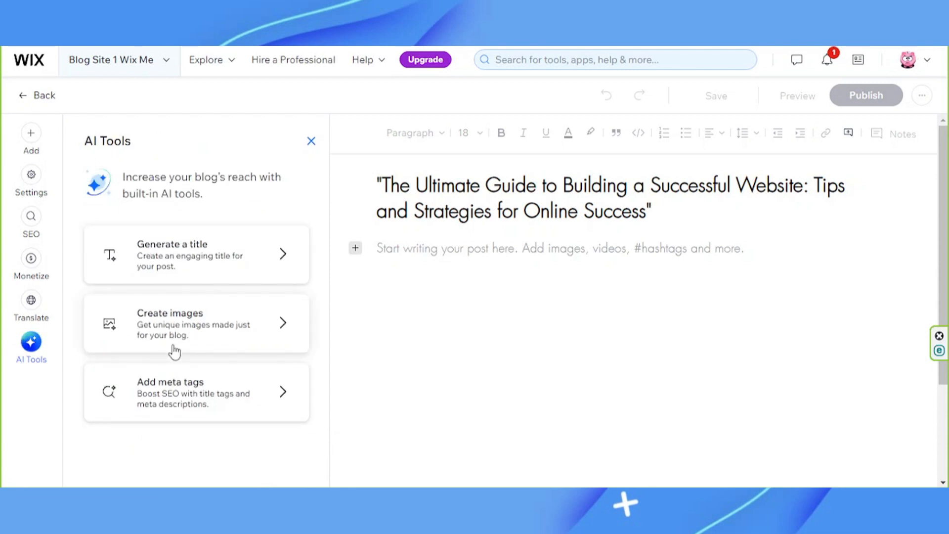
Describe a new AI image as "Image about creating a successful website." and choose the Illustration style for it.
{"action": "left_click", "coordinate": [206, 340]}
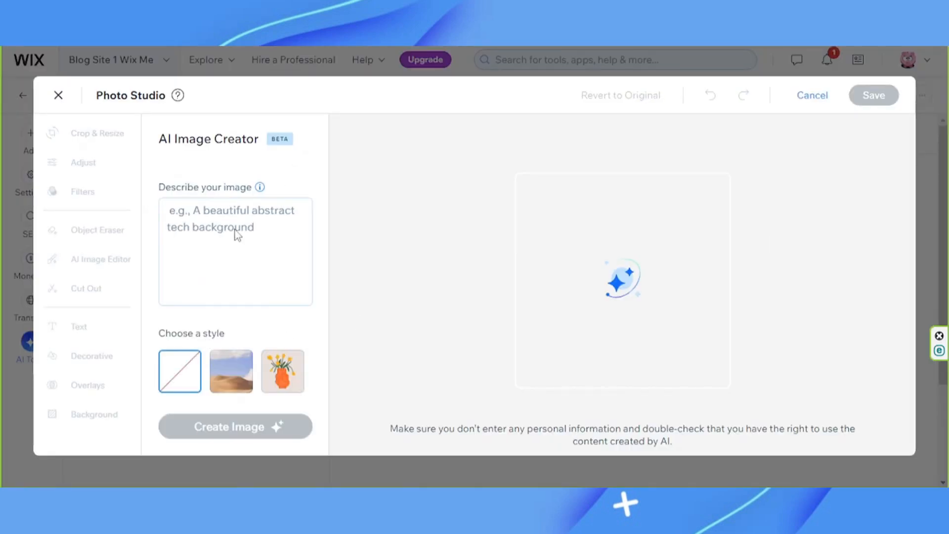
{"action": "left_click", "coordinate": [276, 216]}
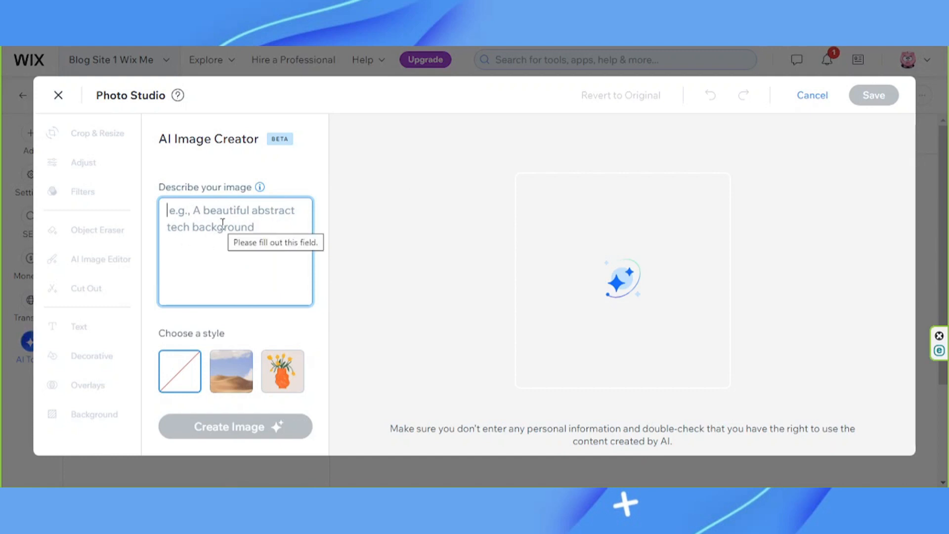
{"action": "type", "text": "Imagie a"}
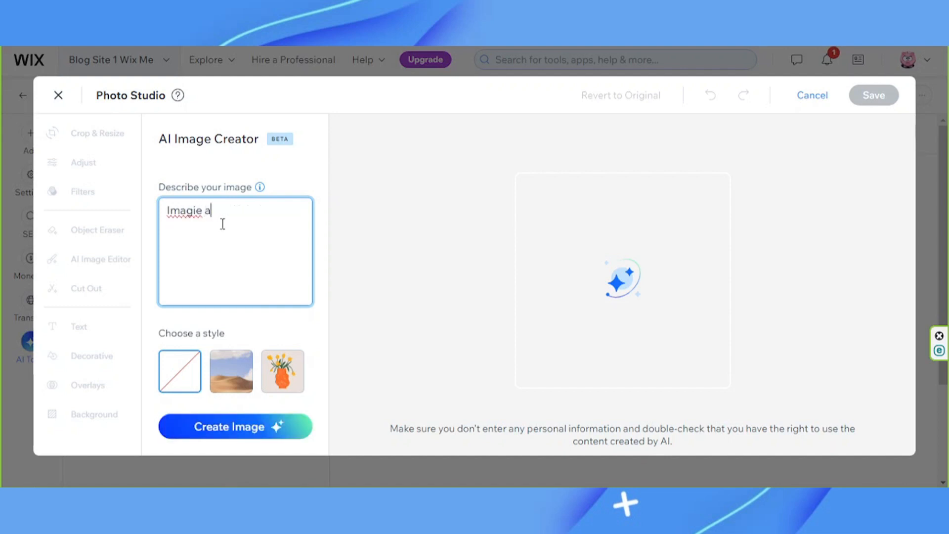
{"action": "type", "text": "bout"}
{"action": "key", "text": "ctrl+a"}
{"action": "key", "text": "BackSpace"}
{"action": "type", "text": "I"}
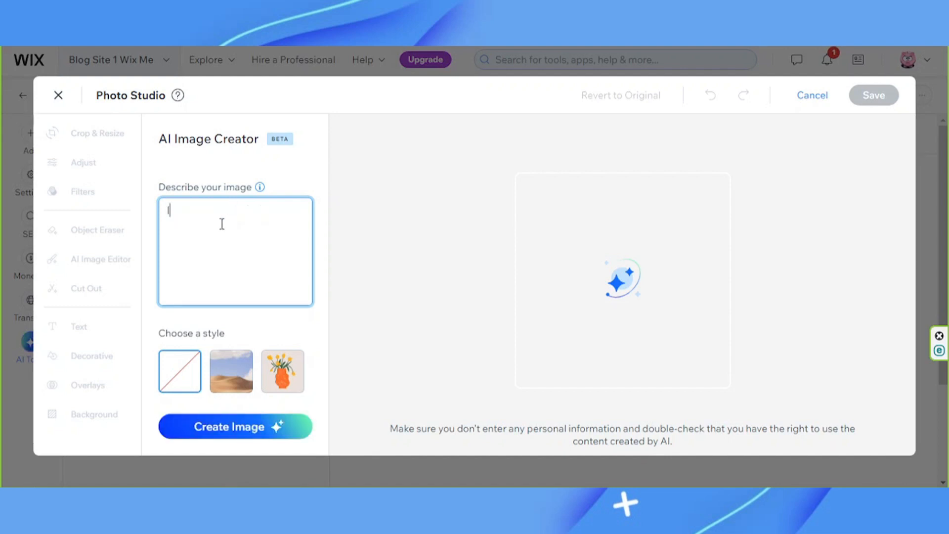
{"action": "type", "text": "mage about c"}
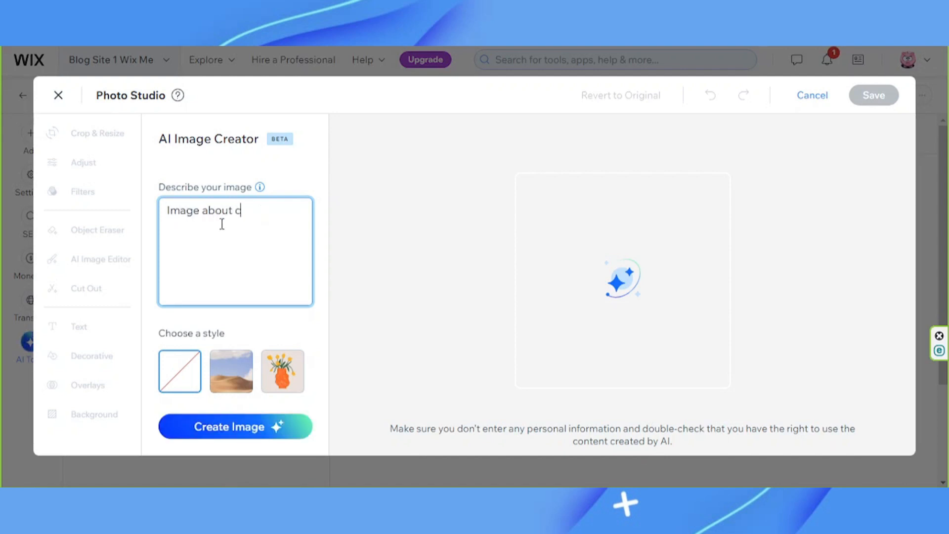
{"action": "type", "text": "reating a s"}
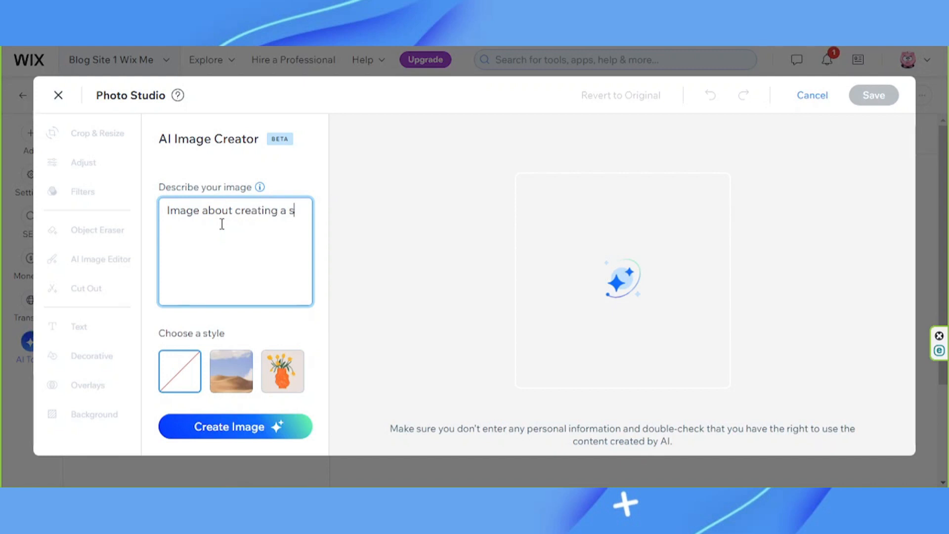
{"action": "type", "text": "uccessful w"}
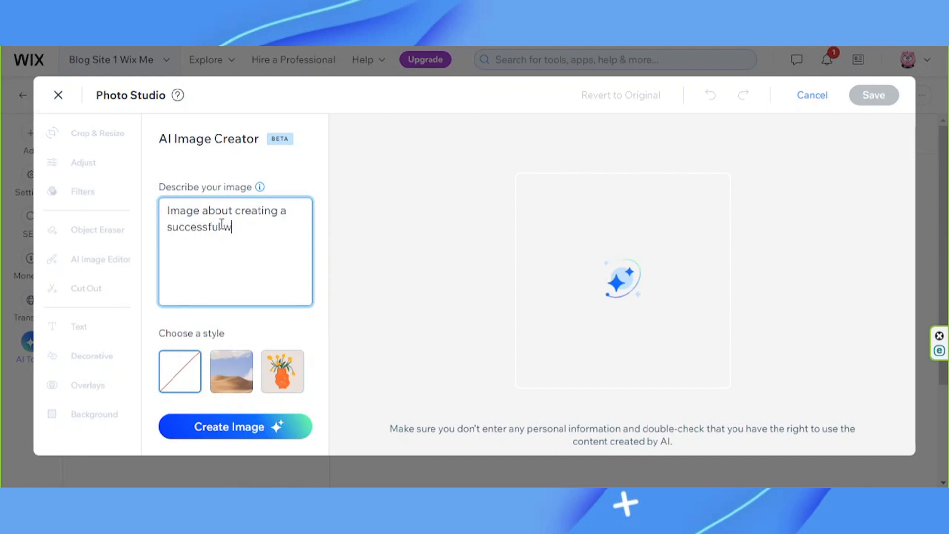
{"action": "type", "text": "ebsite."}
{"action": "scroll", "coordinate": [214, 241], "scroll_direction": "down", "scroll_amount": 5}
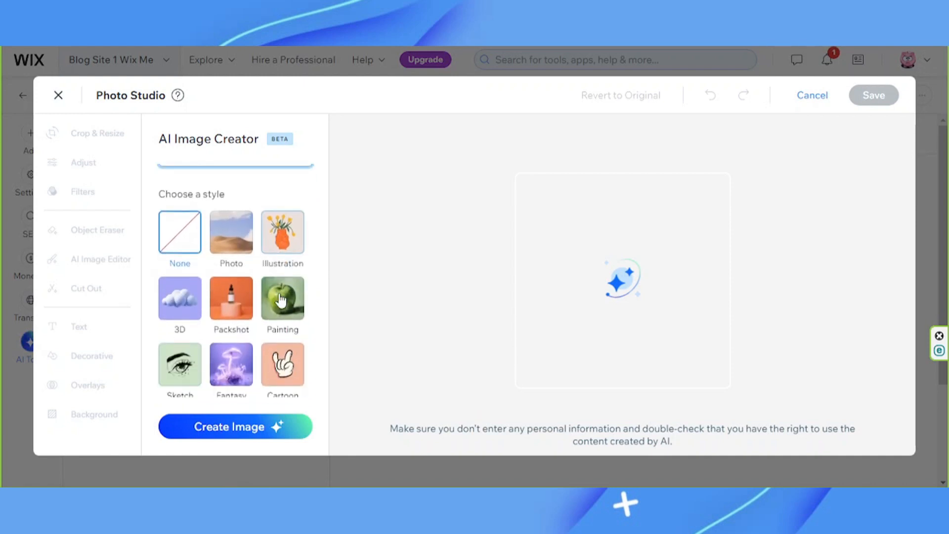
{"action": "left_click", "coordinate": [285, 245]}
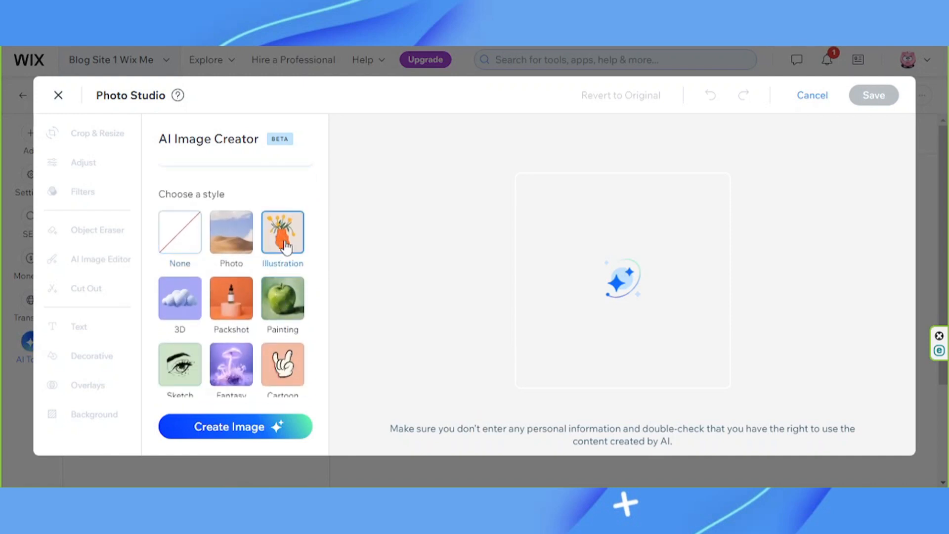
Generate the illustration from the description, use the created image and save it to the site files.
{"action": "scroll", "coordinate": [287, 237], "scroll_direction": "down", "scroll_amount": 3}
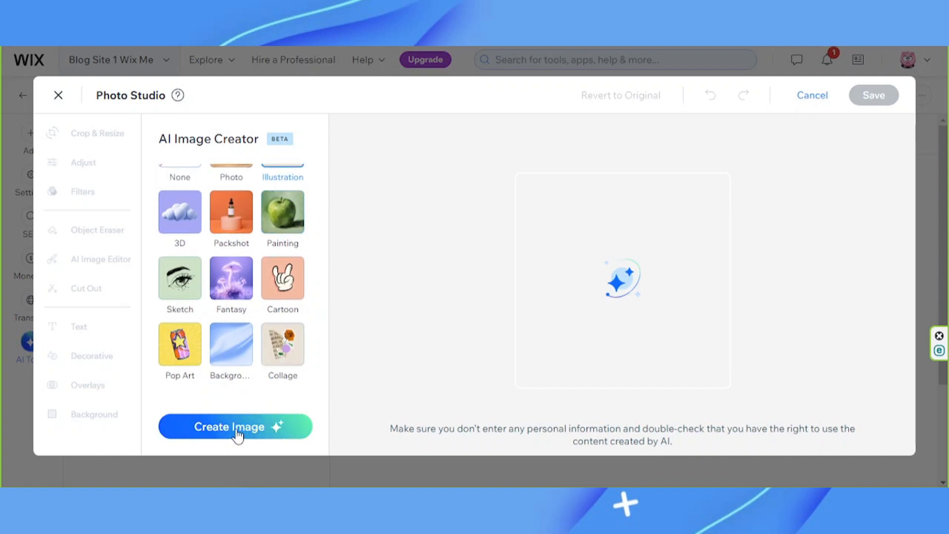
{"action": "left_click", "coordinate": [238, 430]}
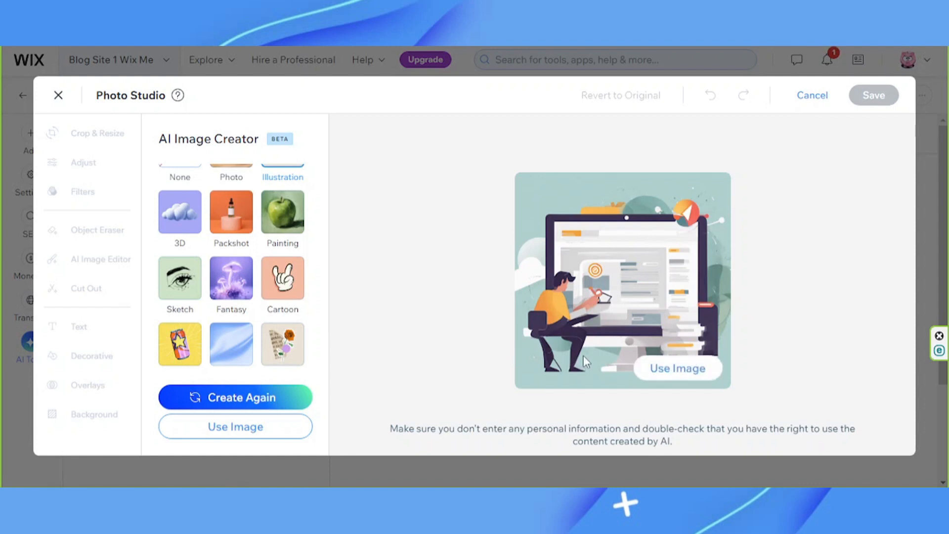
{"action": "left_click", "coordinate": [686, 374]}
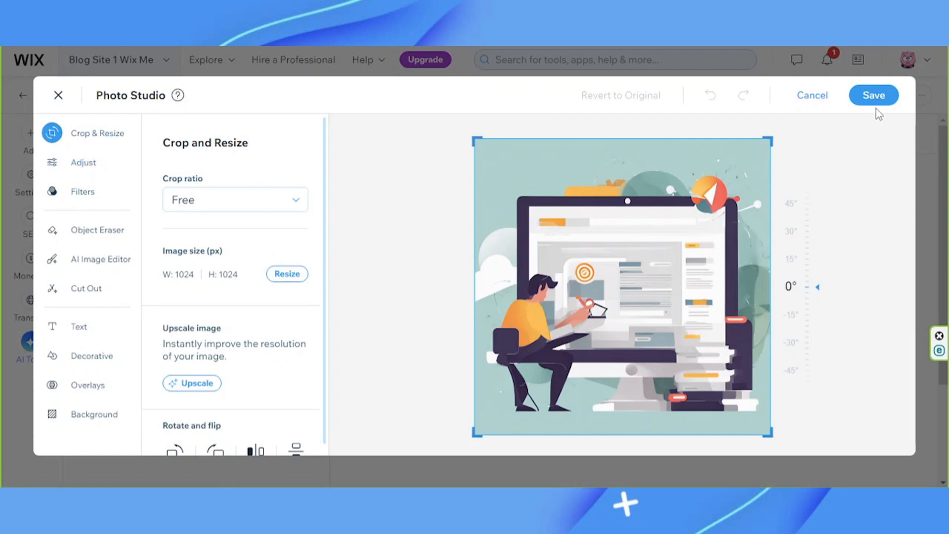
{"action": "left_click", "coordinate": [872, 96]}
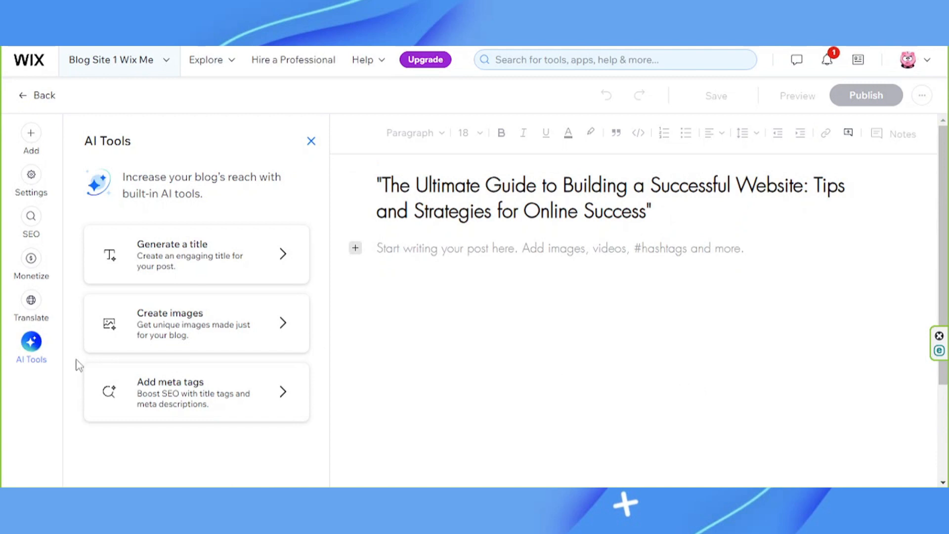
Insert a gallery below the post title containing the AI illustration about creating a successful website from the site files.
{"action": "left_click", "coordinate": [37, 136]}
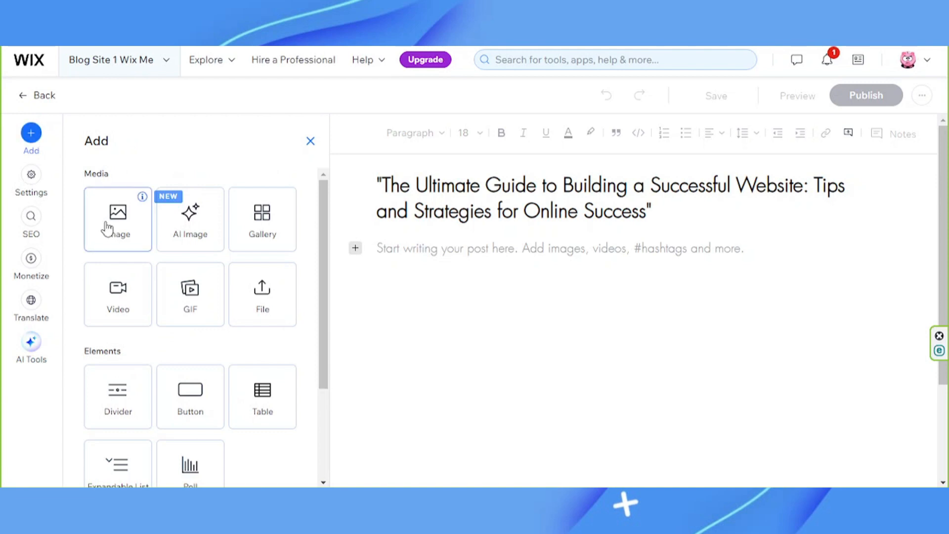
{"action": "left_click", "coordinate": [247, 228]}
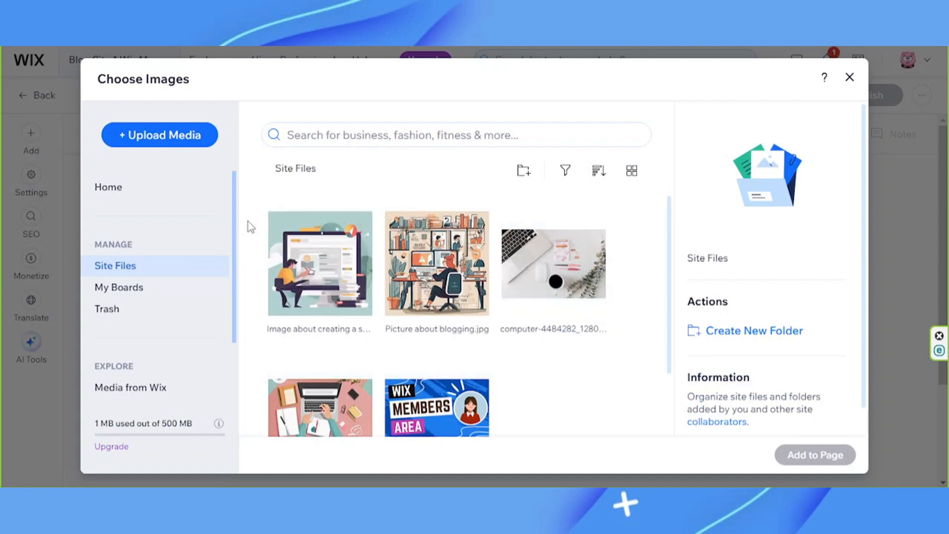
{"action": "left_click", "coordinate": [302, 286]}
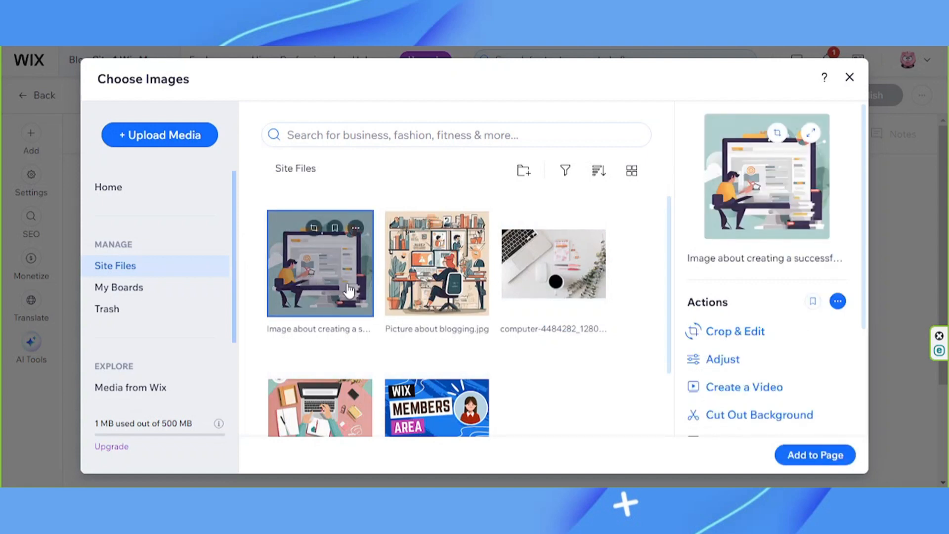
{"action": "left_click", "coordinate": [803, 462]}
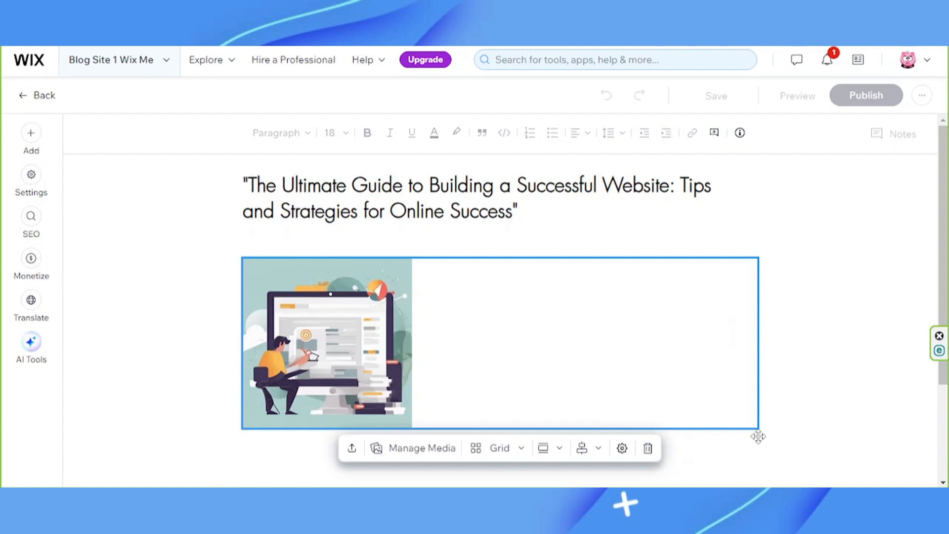
{"action": "scroll", "coordinate": [756, 434], "scroll_direction": "down", "scroll_amount": 2}
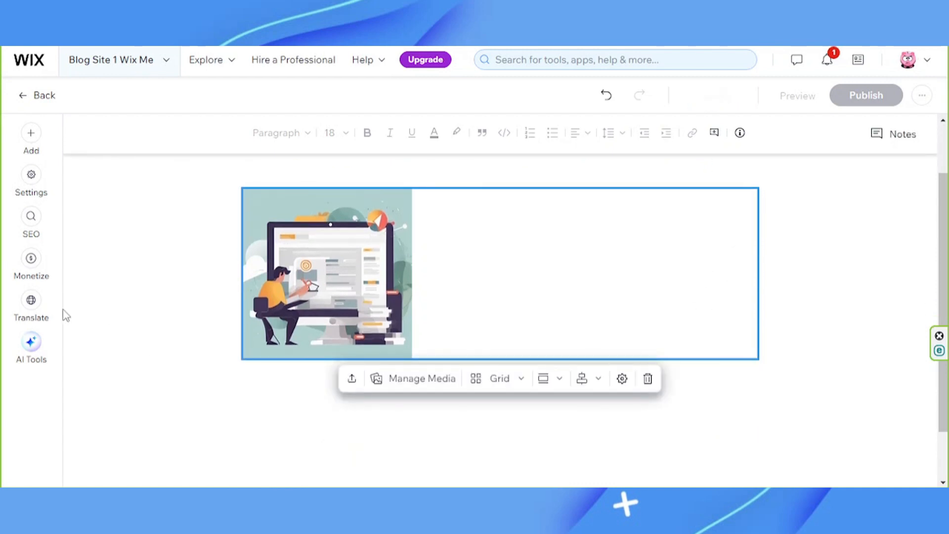
Open the AI tool for adding meta tags and examine the post's URL slug, title tag, meta description and indexing settings.
{"action": "left_click", "coordinate": [30, 348]}
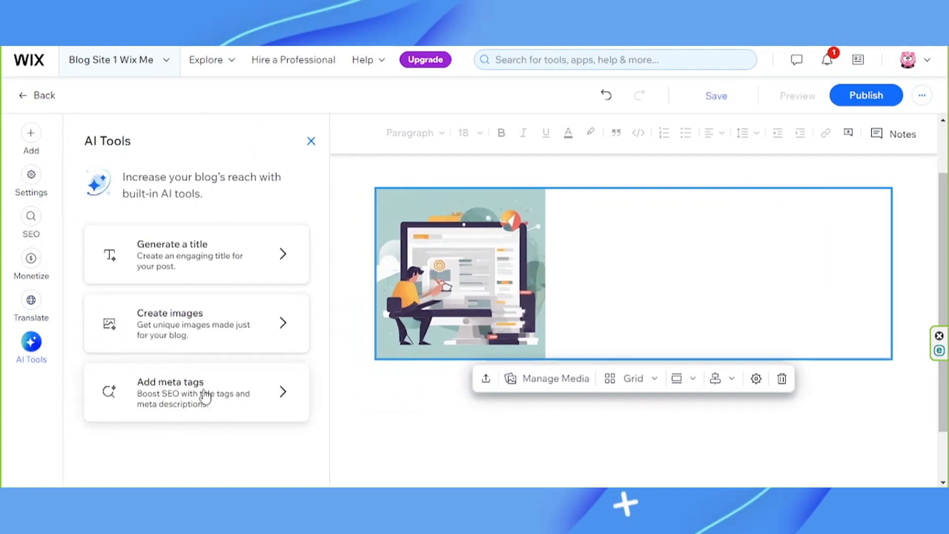
{"action": "left_click", "coordinate": [196, 418]}
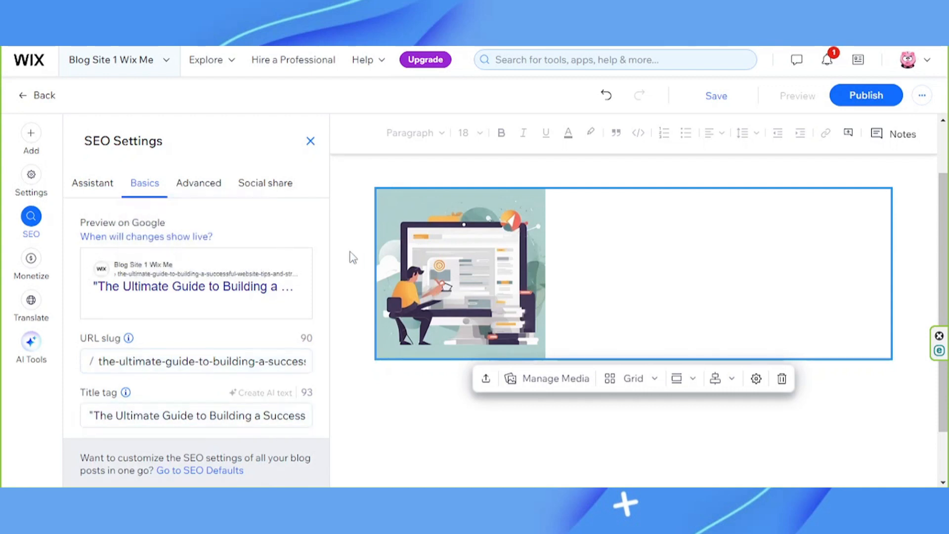
{"action": "scroll", "coordinate": [329, 282], "scroll_direction": "down", "scroll_amount": 5}
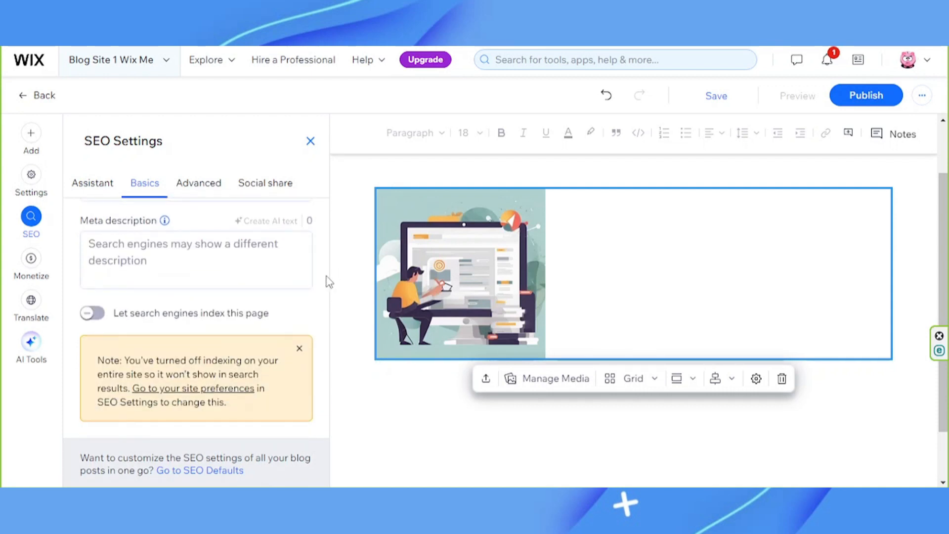
{"action": "scroll", "coordinate": [328, 282], "scroll_direction": "up", "scroll_amount": 3}
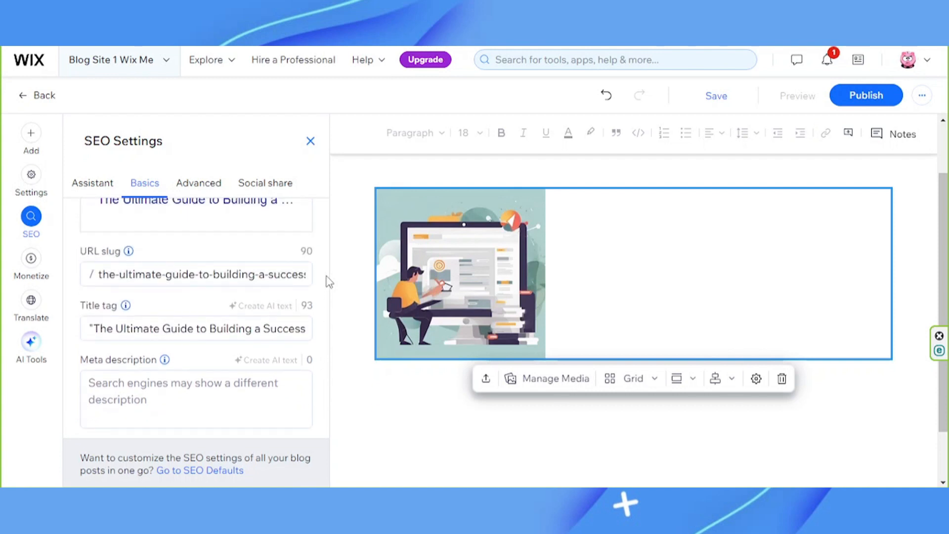
{"action": "scroll", "coordinate": [328, 282], "scroll_direction": "up", "scroll_amount": 2}
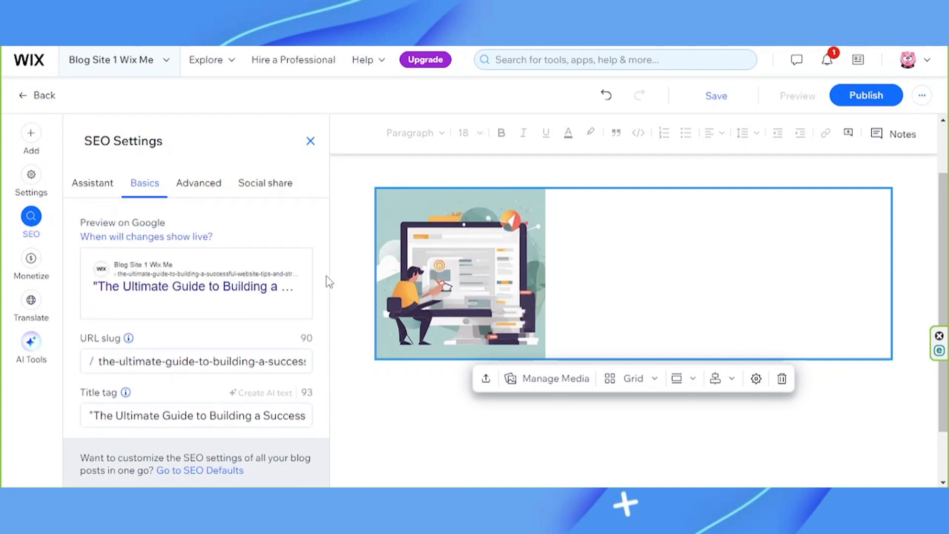
{"action": "scroll", "coordinate": [326, 281], "scroll_direction": "down", "scroll_amount": 4}
{"action": "left_click", "coordinate": [212, 276]}
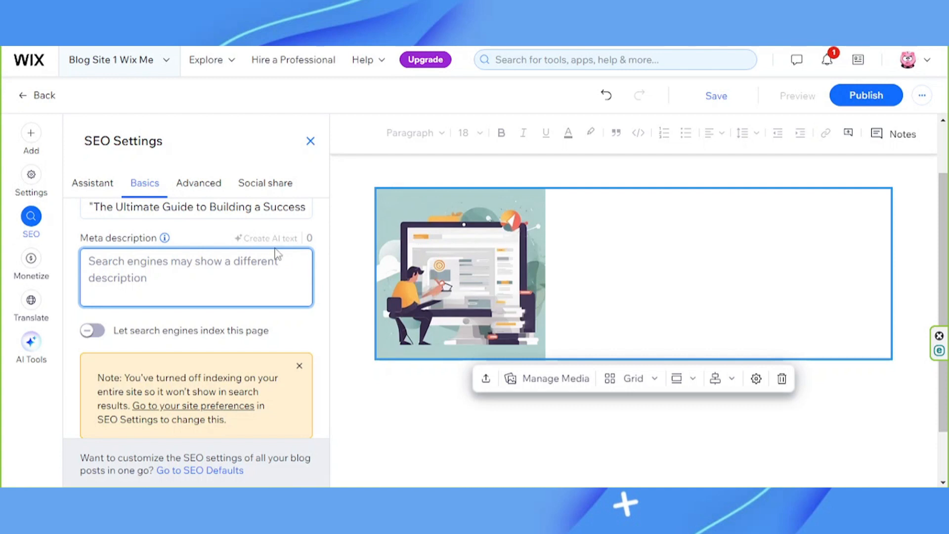
{"action": "left_click", "coordinate": [310, 142]}
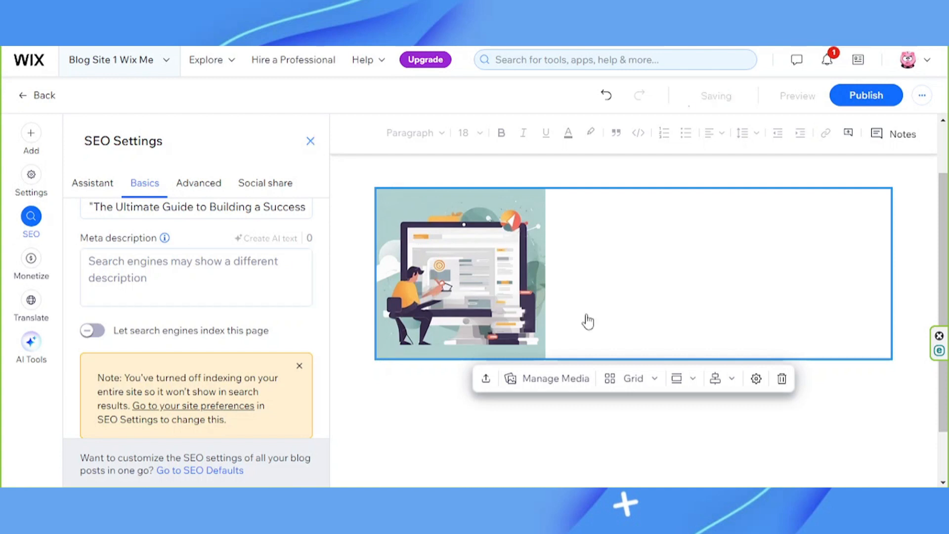